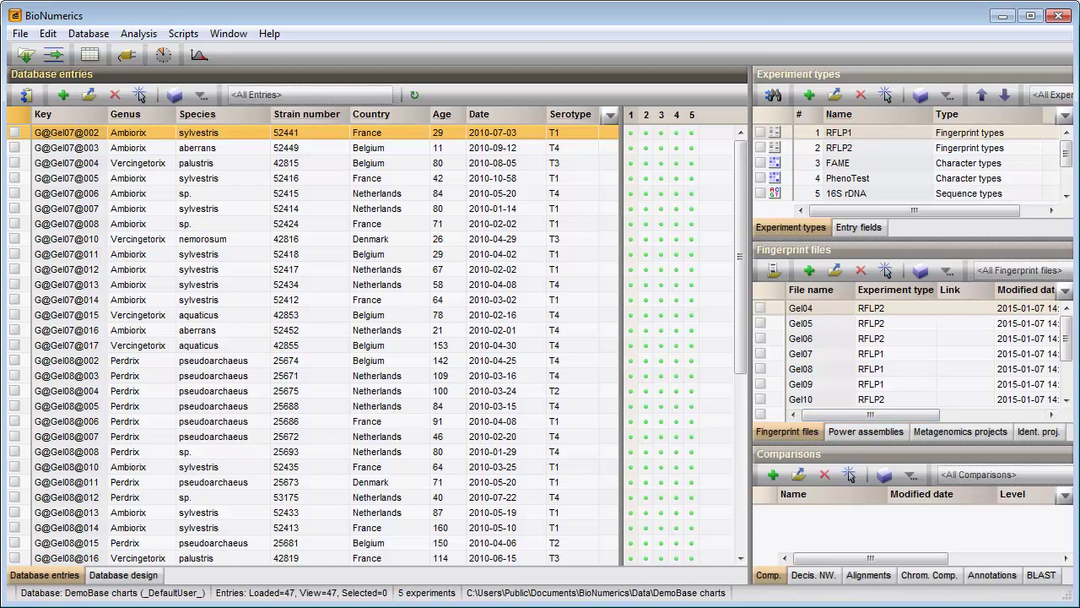
# - Add all existing values of the Serotype field as field states and enable colors for them
pyautogui.click(571, 116)
pyautogui.rightClick(570, 112)
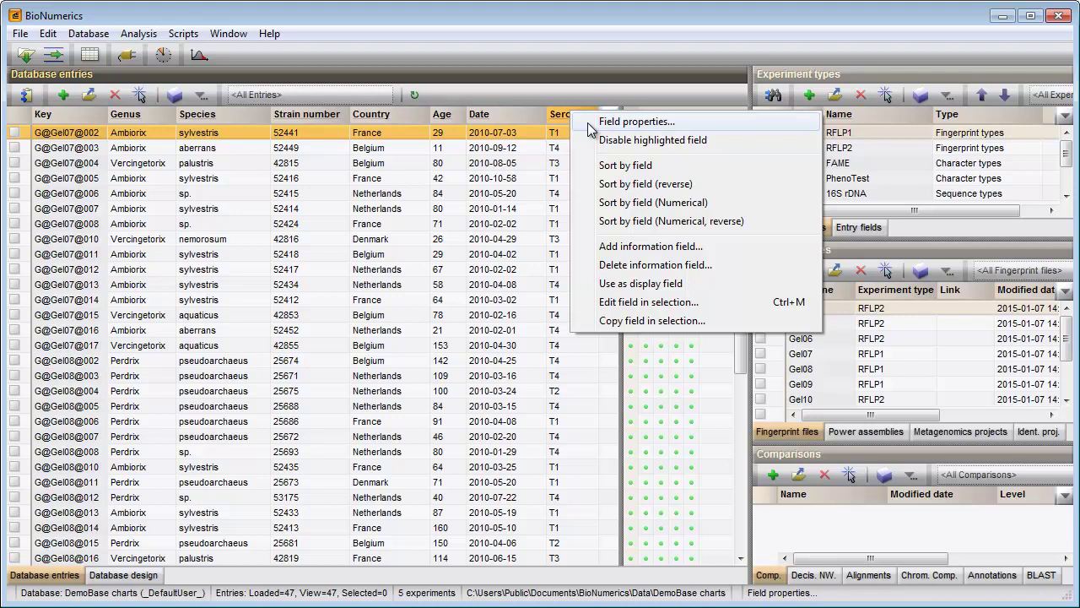
pyautogui.click(589, 128)
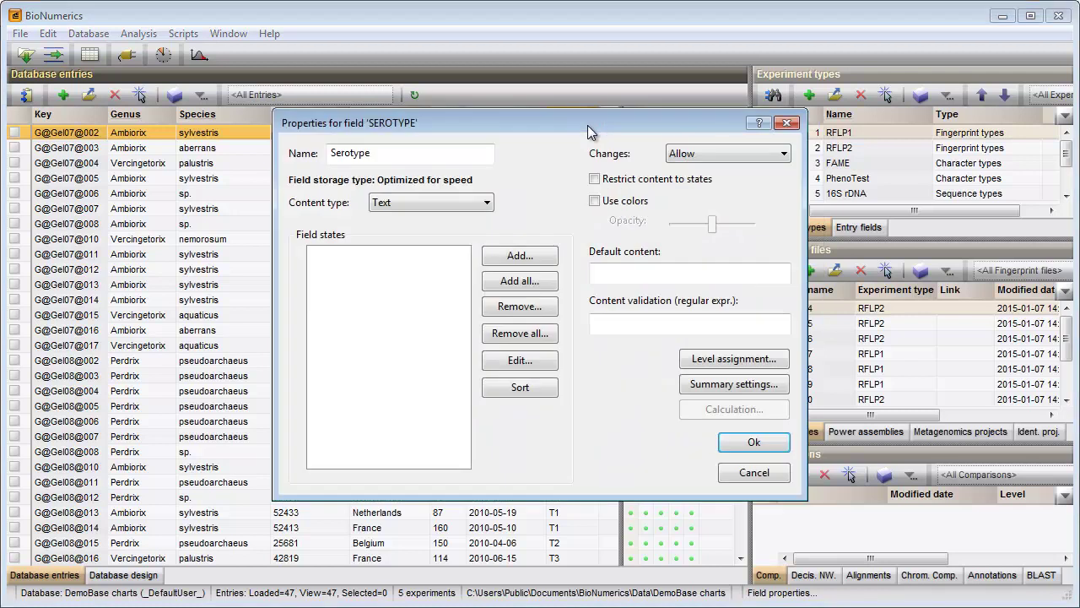
pyautogui.click(519, 281)
pyautogui.click(622, 350)
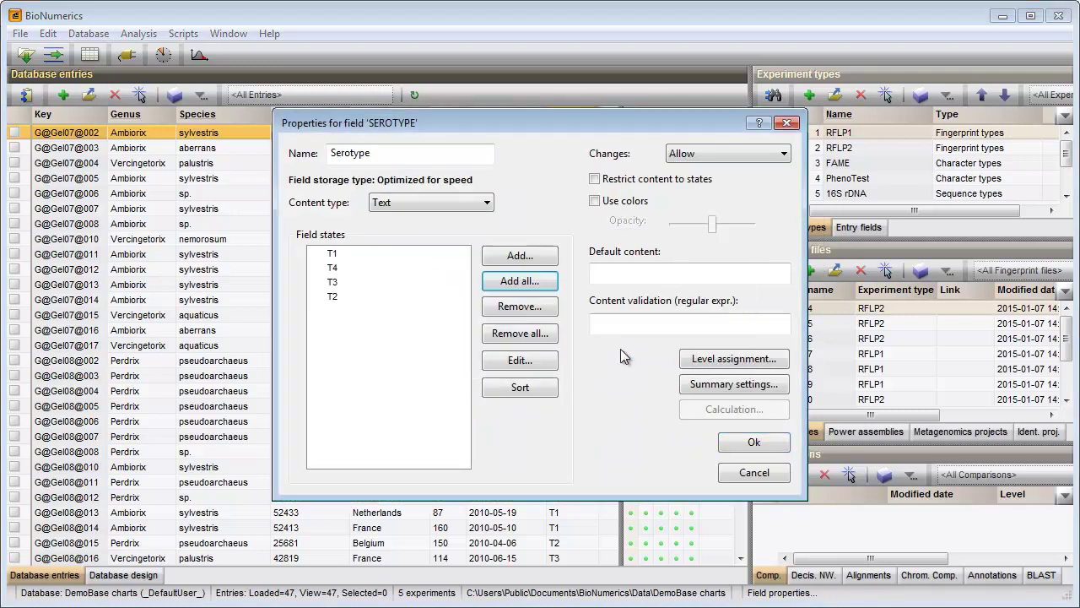
pyautogui.click(595, 202)
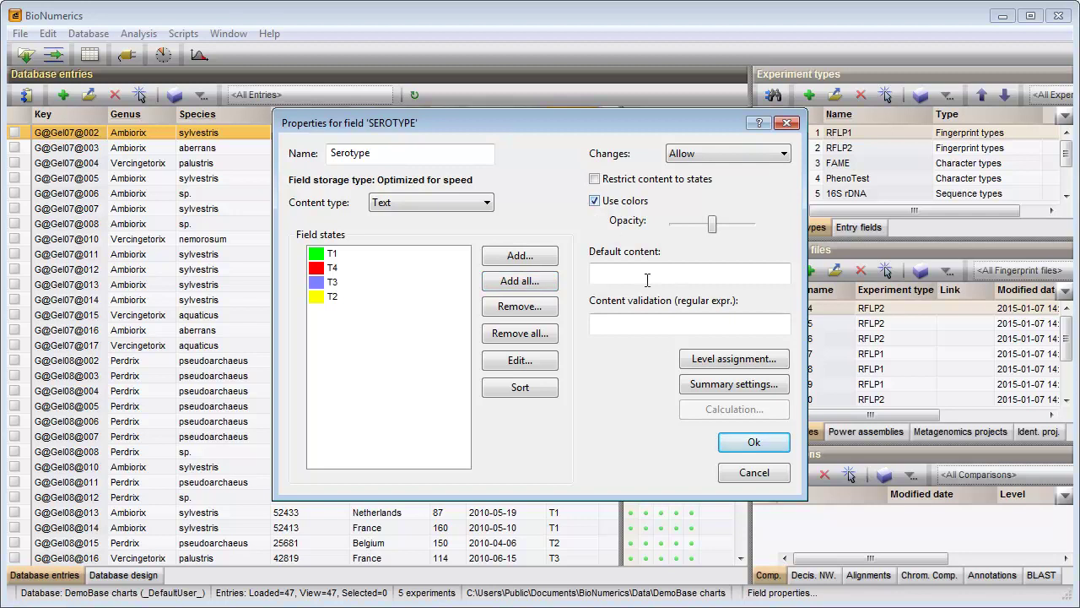
pyautogui.click(753, 443)
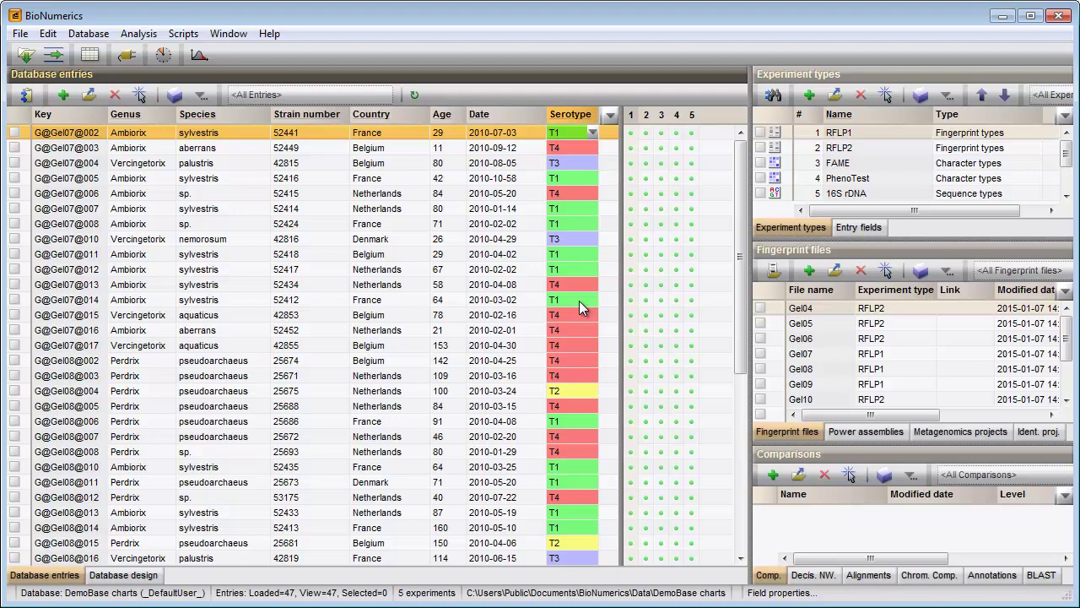
# - Select all database entries and create a colored frequency bar graph from them
pyautogui.hotkey('ctrl', 'a')
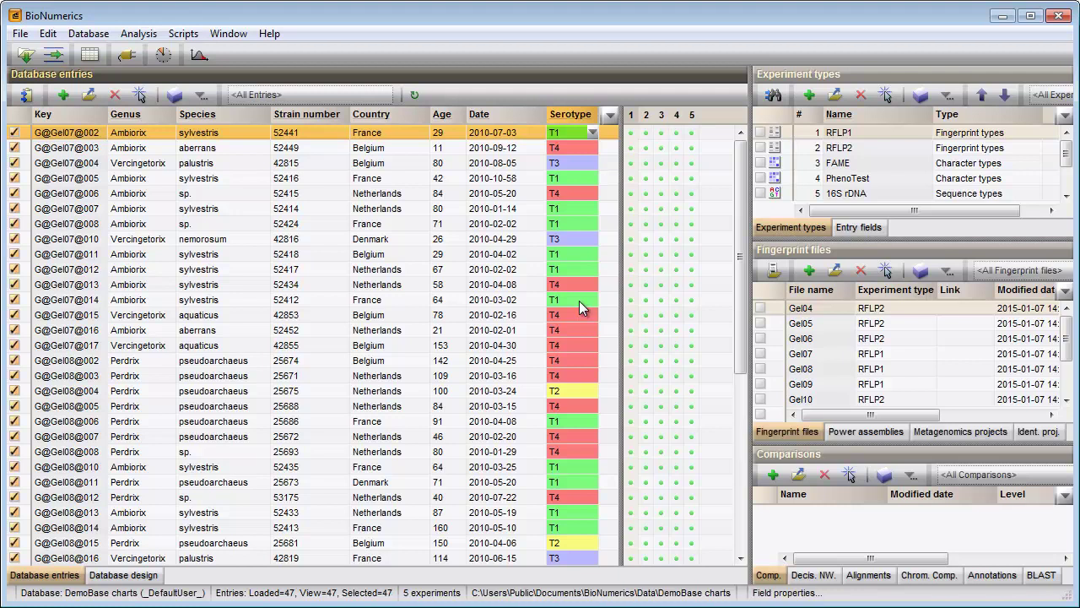
pyautogui.click(199, 57)
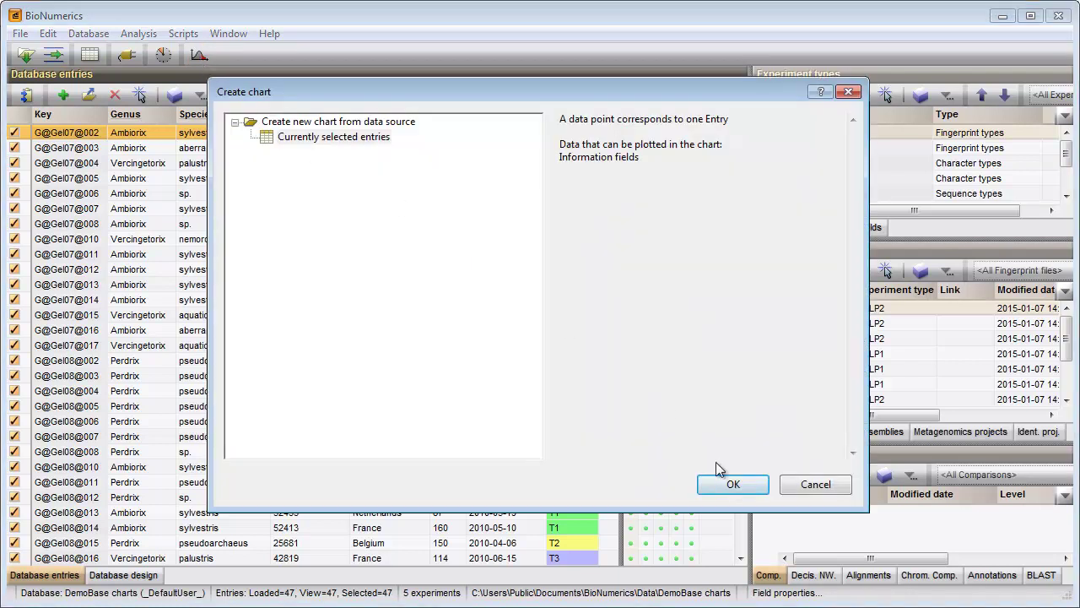
pyautogui.click(733, 487)
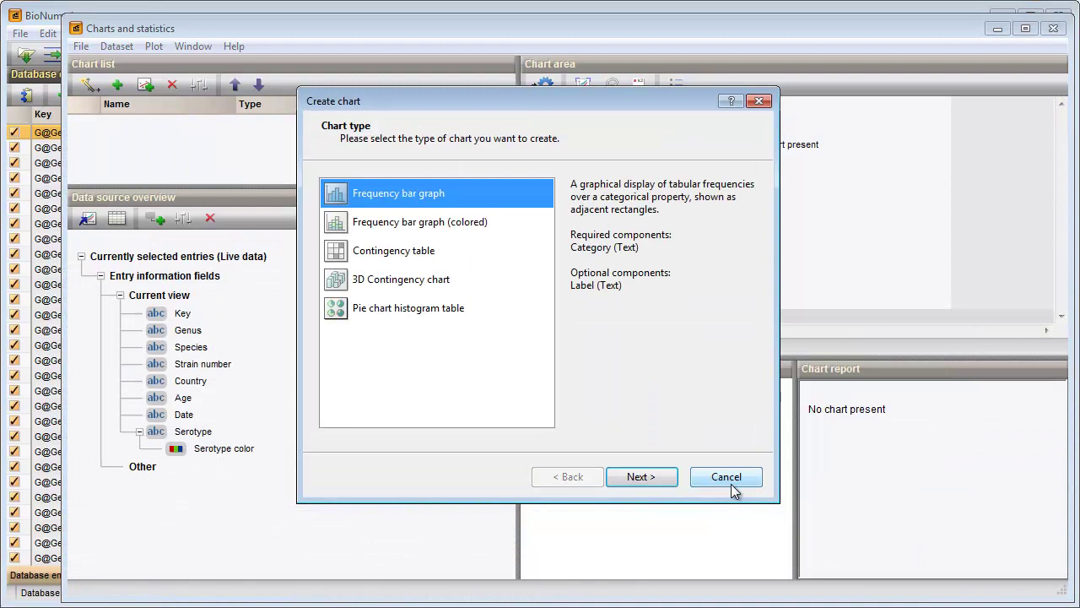
pyautogui.click(403, 227)
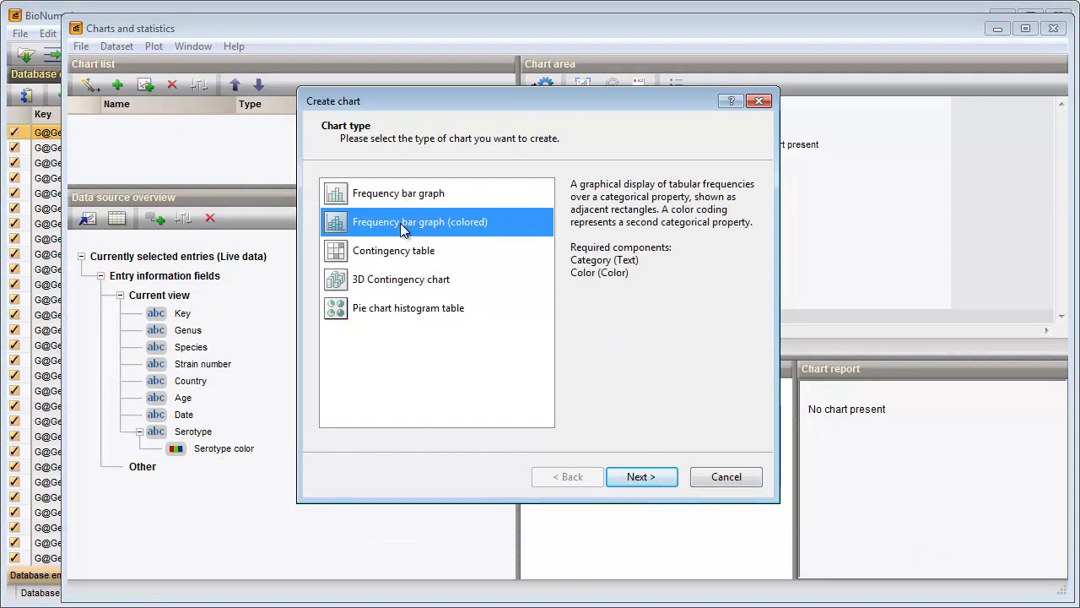
pyautogui.click(635, 477)
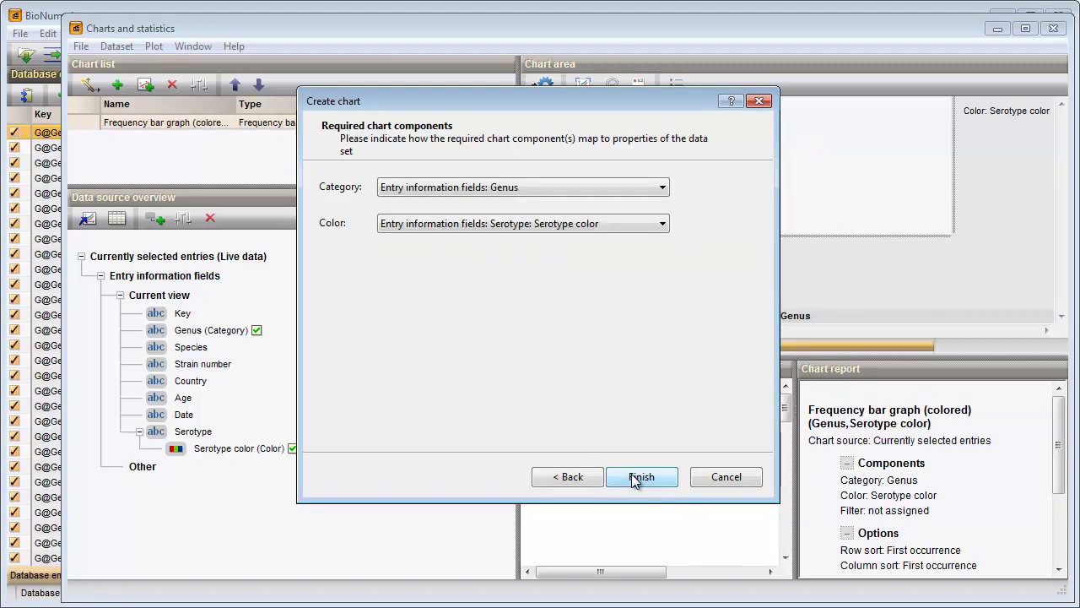
# - Set the bar graph's category to Country, keep Serotype color as its color, and enlarge the chart area vertically
pyautogui.click(517, 196)
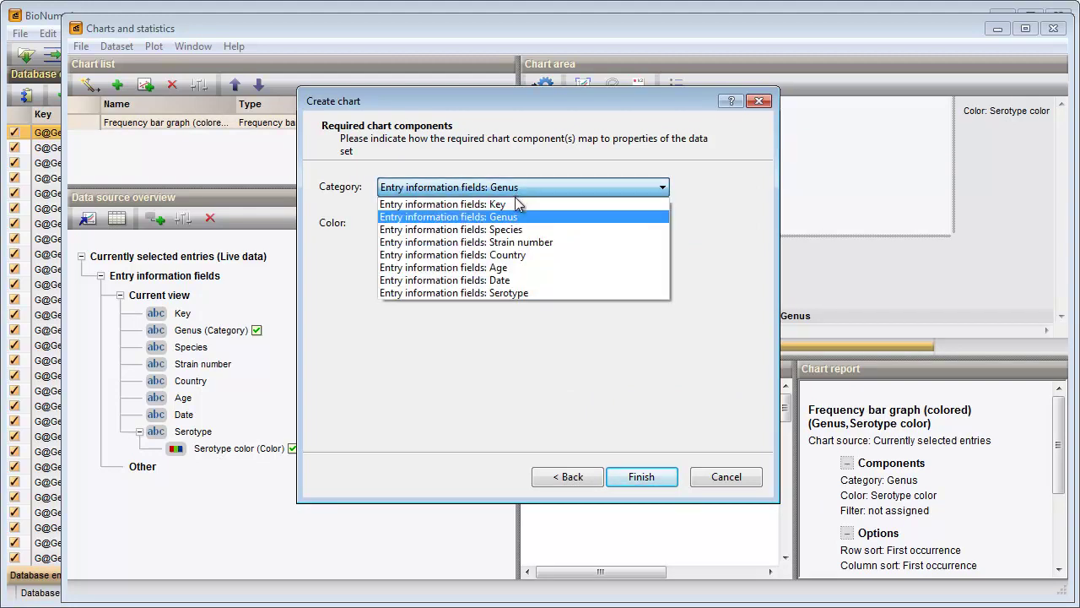
pyautogui.click(514, 255)
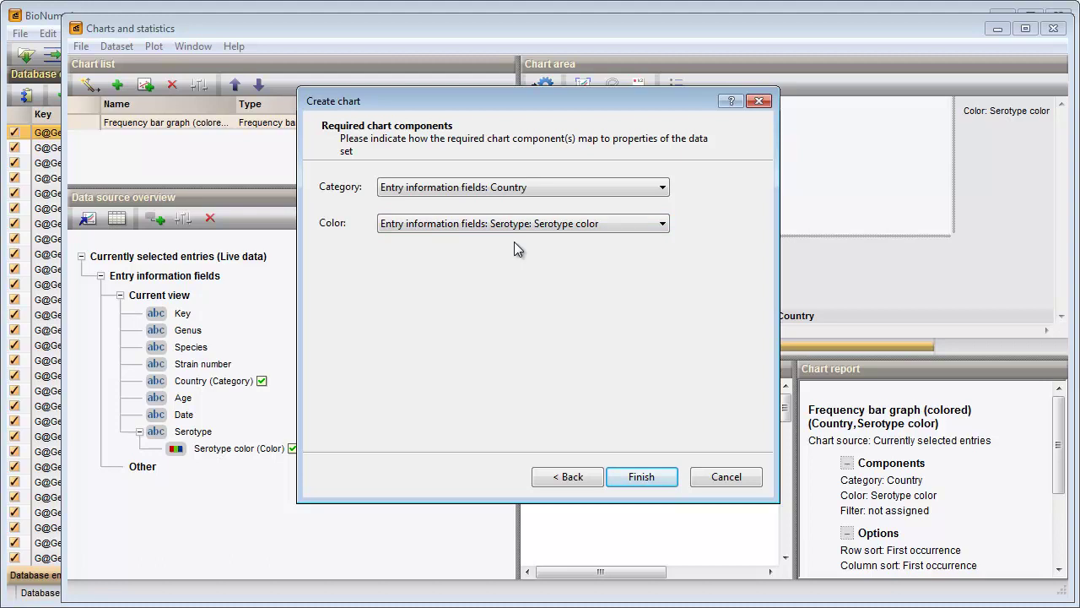
pyautogui.click(641, 476)
pyautogui.moveTo(637, 358); pyautogui.dragTo(644, 530)
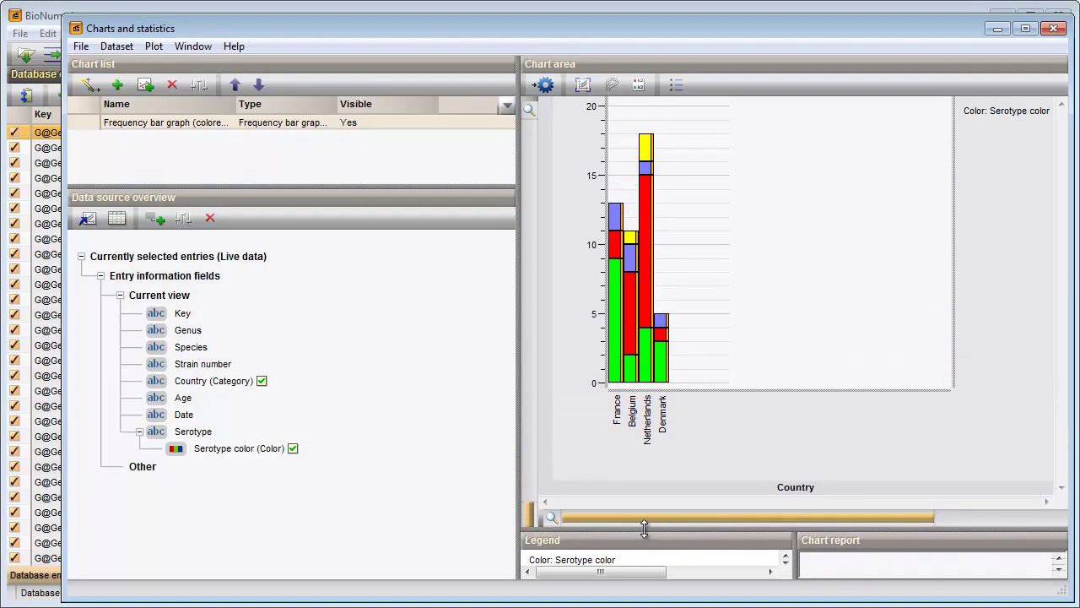
pyautogui.click(649, 463)
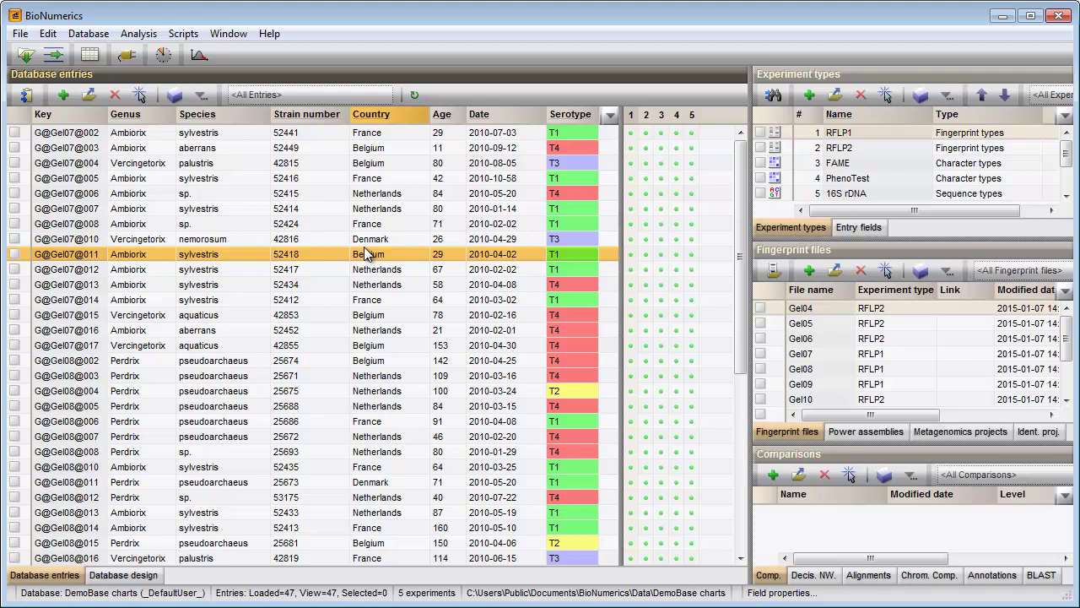
# - Select all database entries again and create a contingency table from them
pyautogui.hotkey('ctrl', 'a')
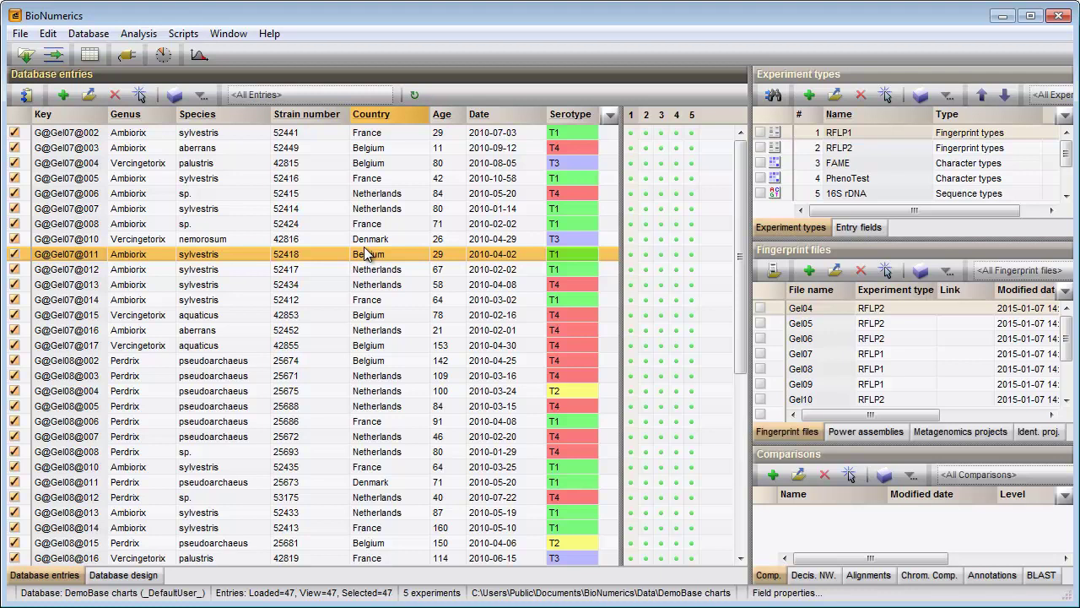
pyautogui.click(199, 57)
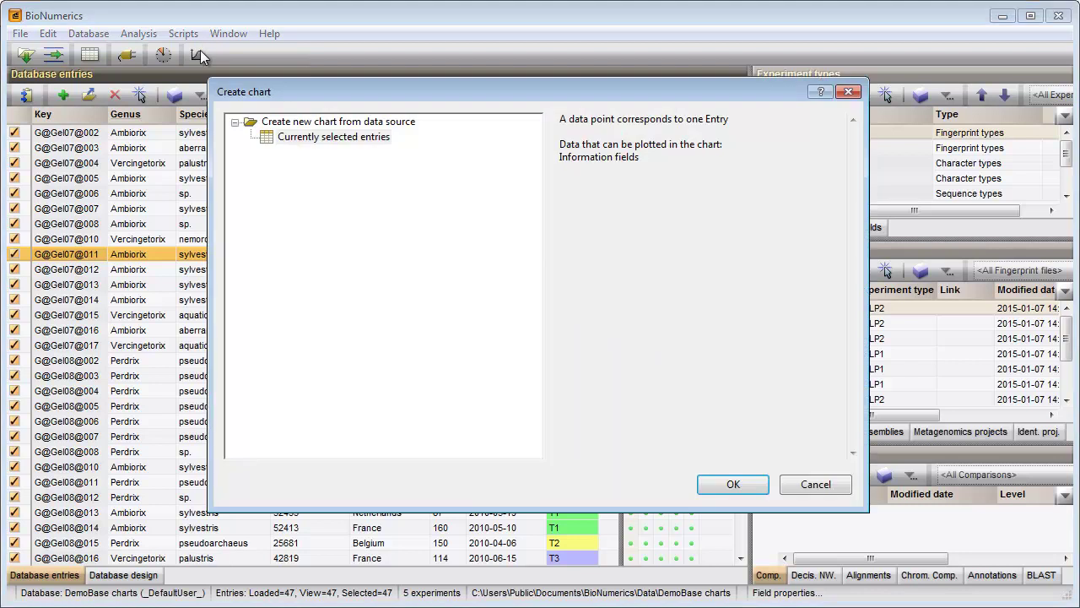
pyautogui.click(727, 489)
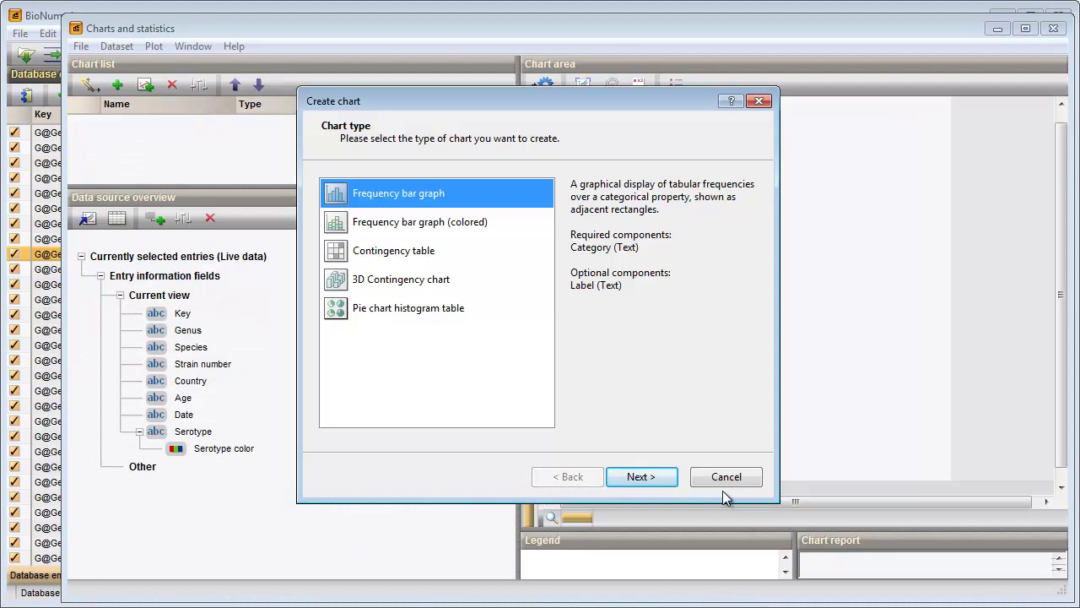
pyautogui.click(411, 256)
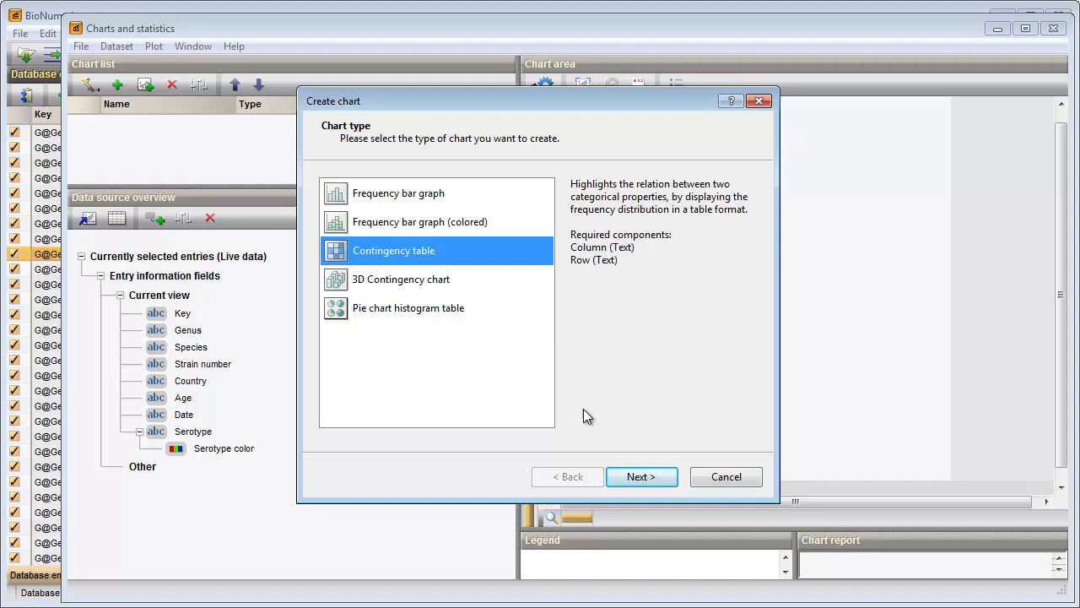
pyautogui.click(660, 482)
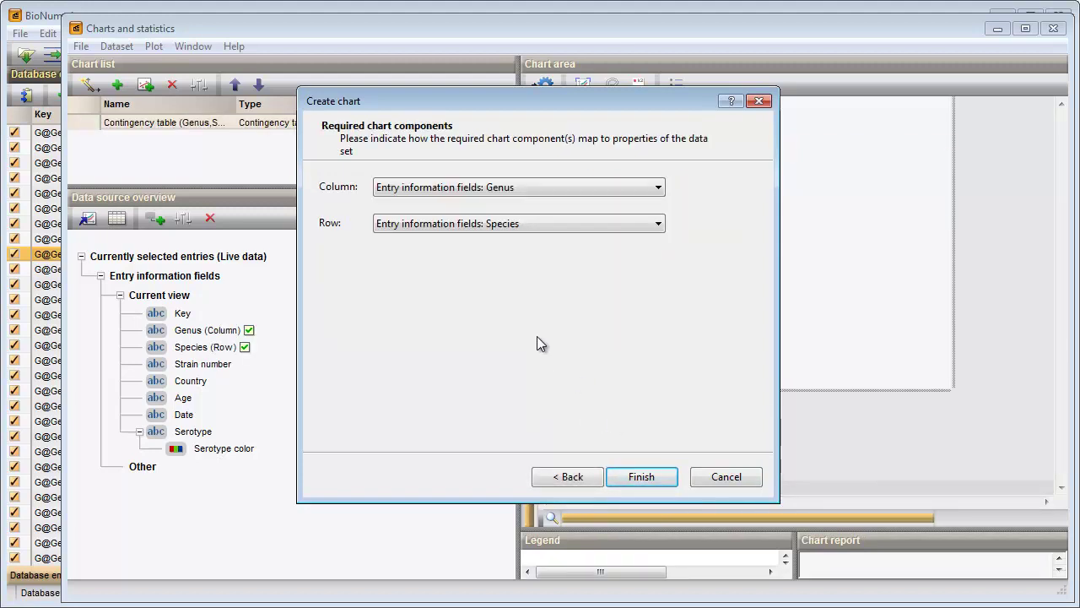
# - Assign Country to the contingency table's columns and Genus to its rows, and finish the chart
pyautogui.click(499, 190)
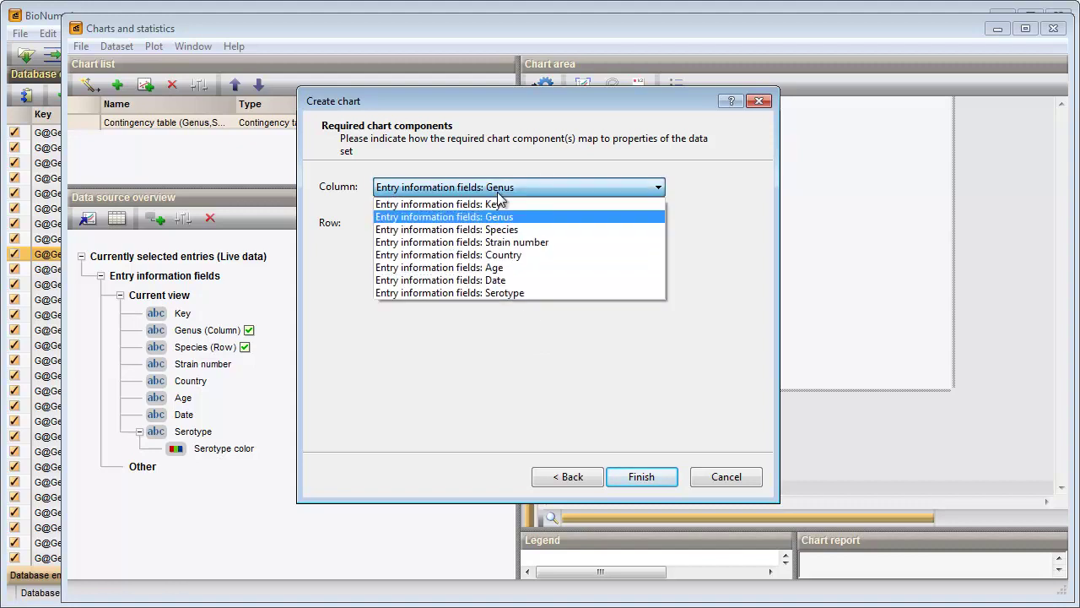
pyautogui.click(503, 249)
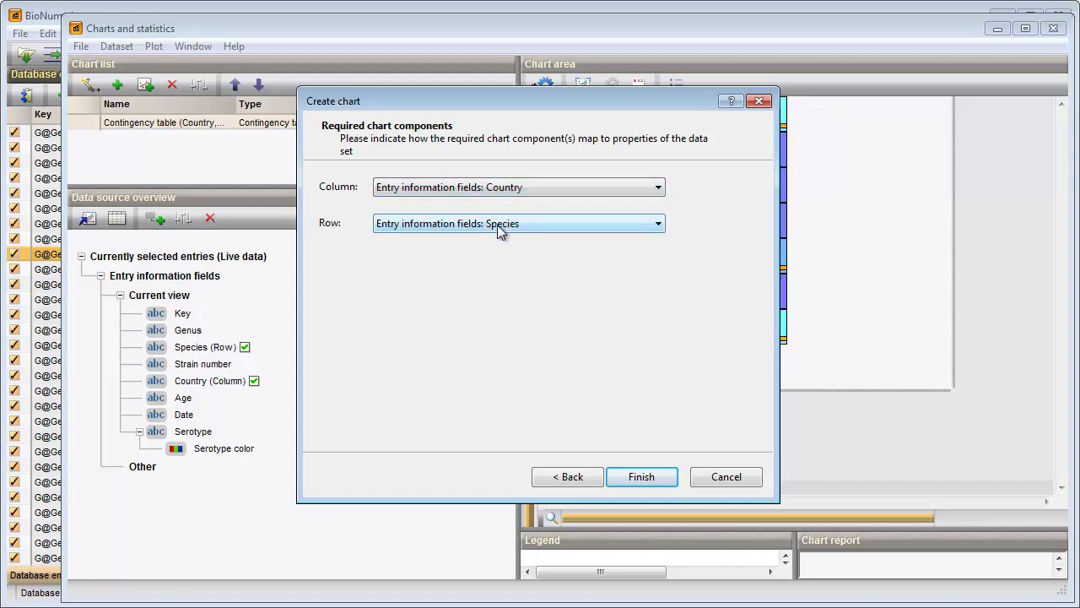
pyautogui.click(498, 225)
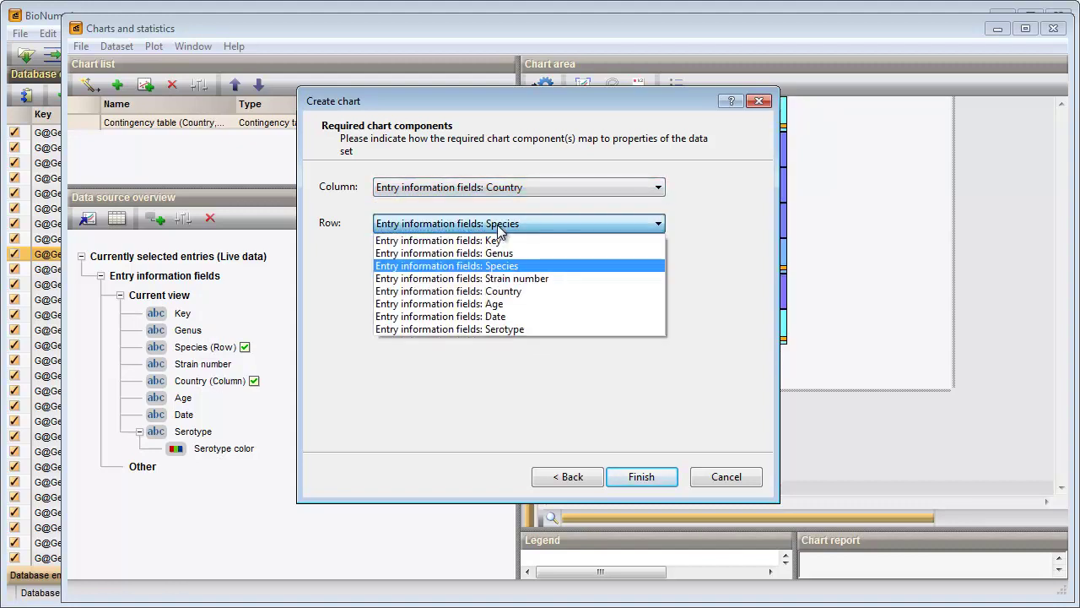
pyautogui.click(494, 253)
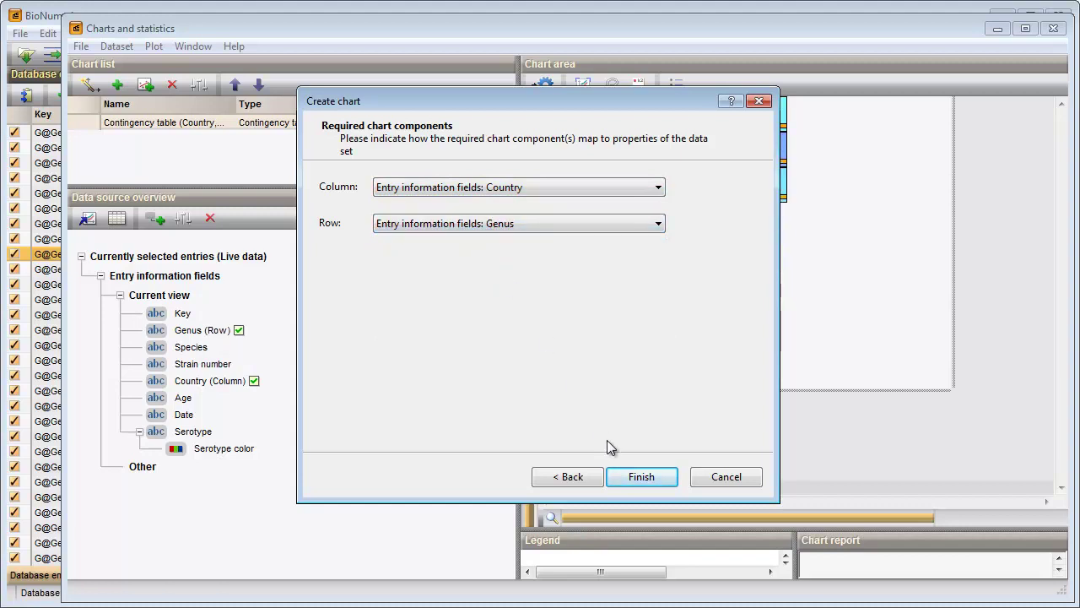
pyautogui.click(641, 477)
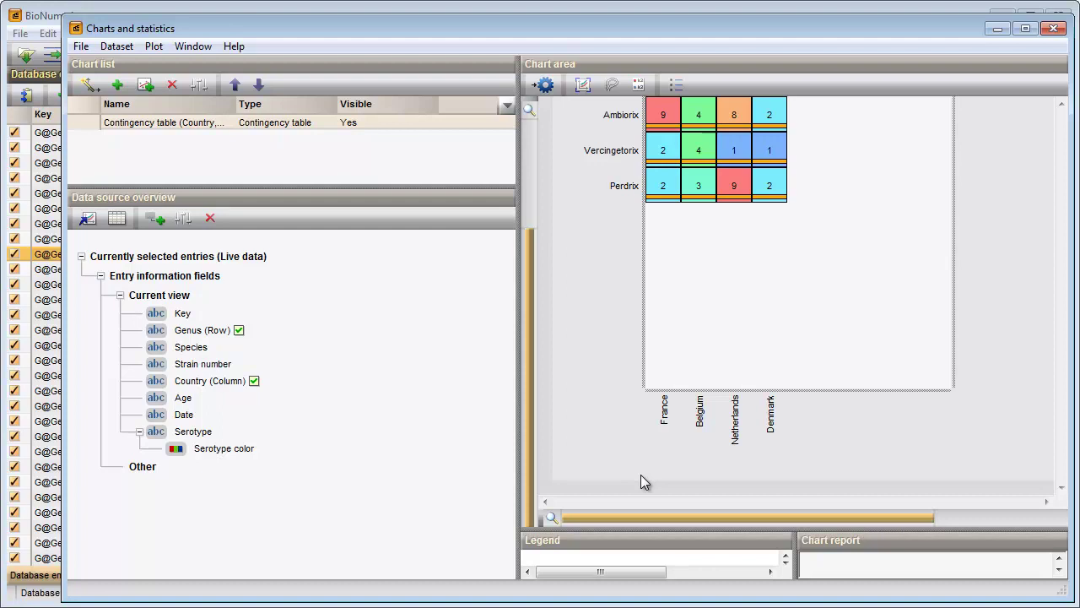
# - Clear the entry selection and select only the Perdrix entries from the Netherlands through their contingency table cell
pyautogui.press('F4')
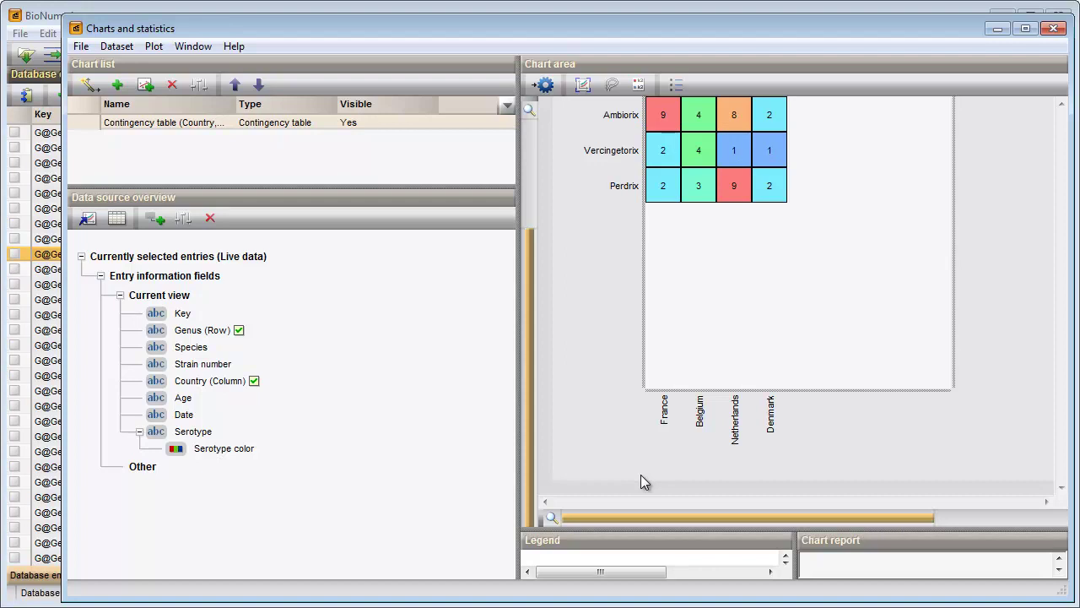
pyautogui.click(730, 189)
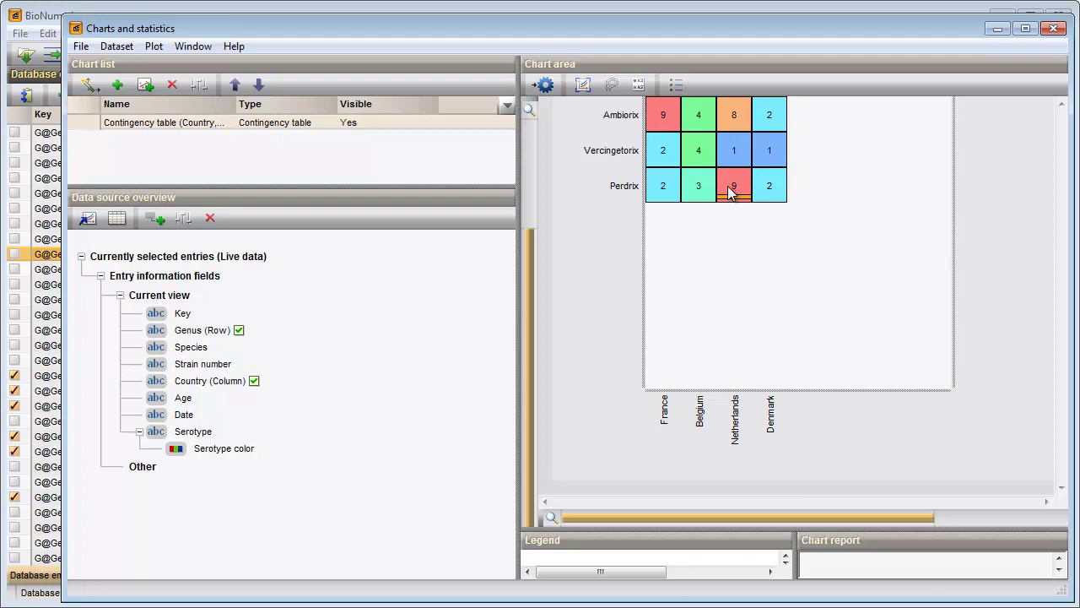
# - Set the contingency table's column sort to Alphabetical
pyautogui.click(199, 86)
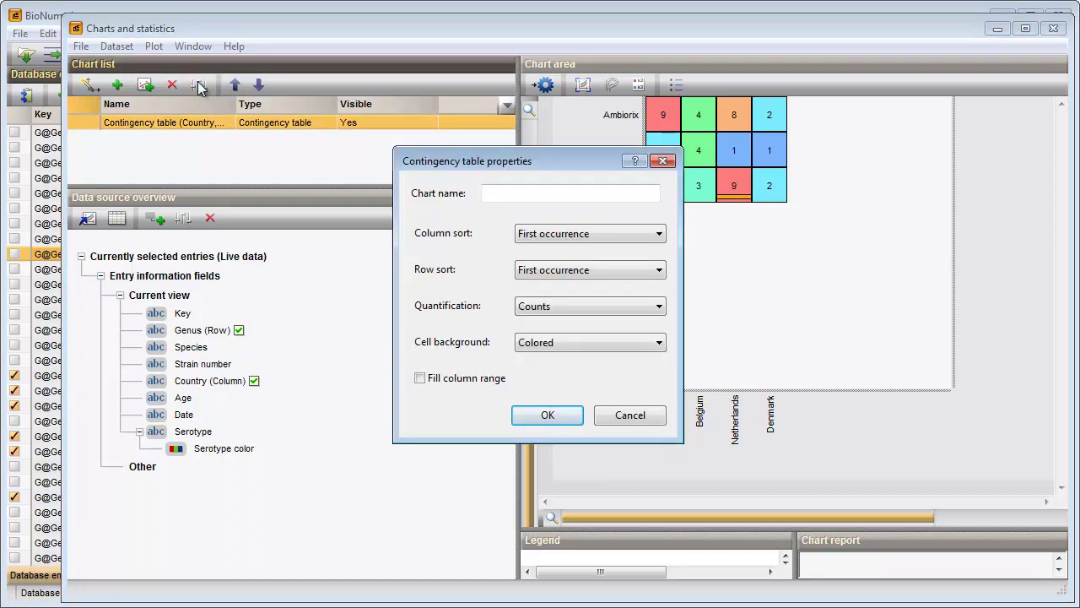
pyautogui.click(581, 236)
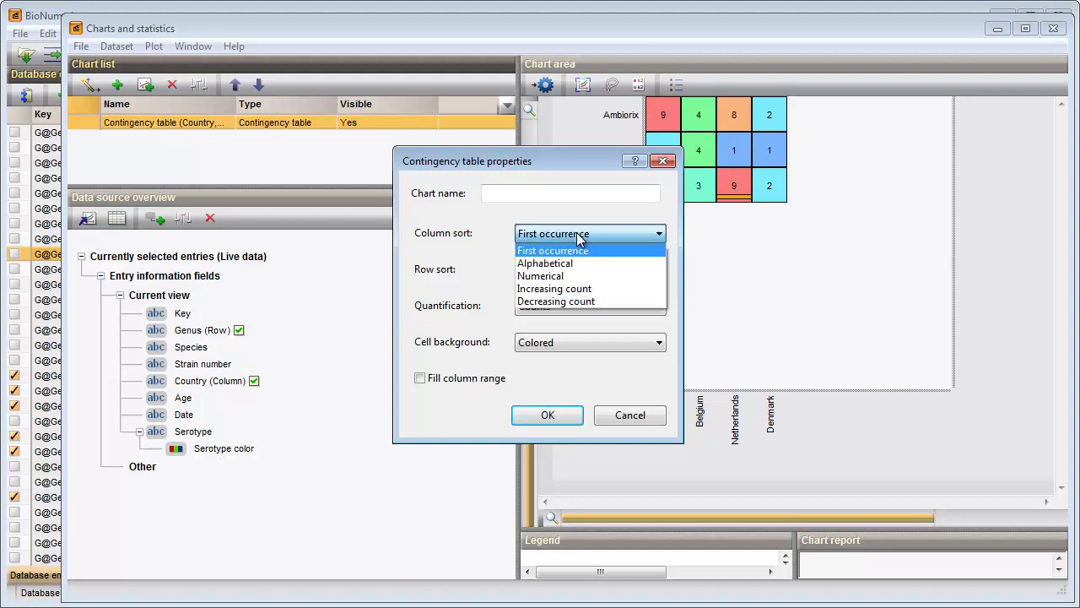
pyautogui.click(574, 263)
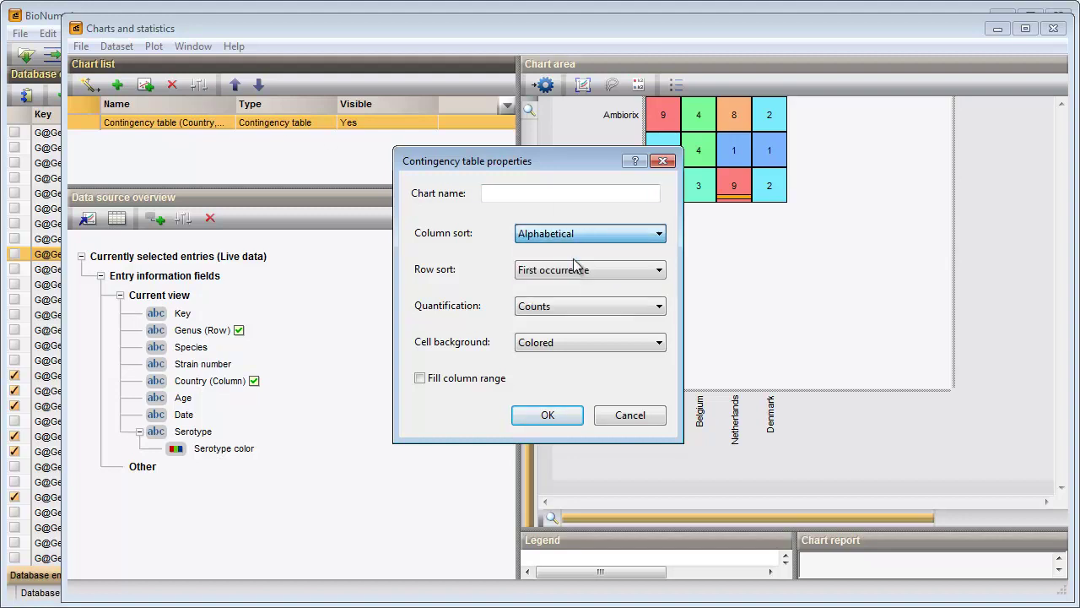
pyautogui.click(559, 422)
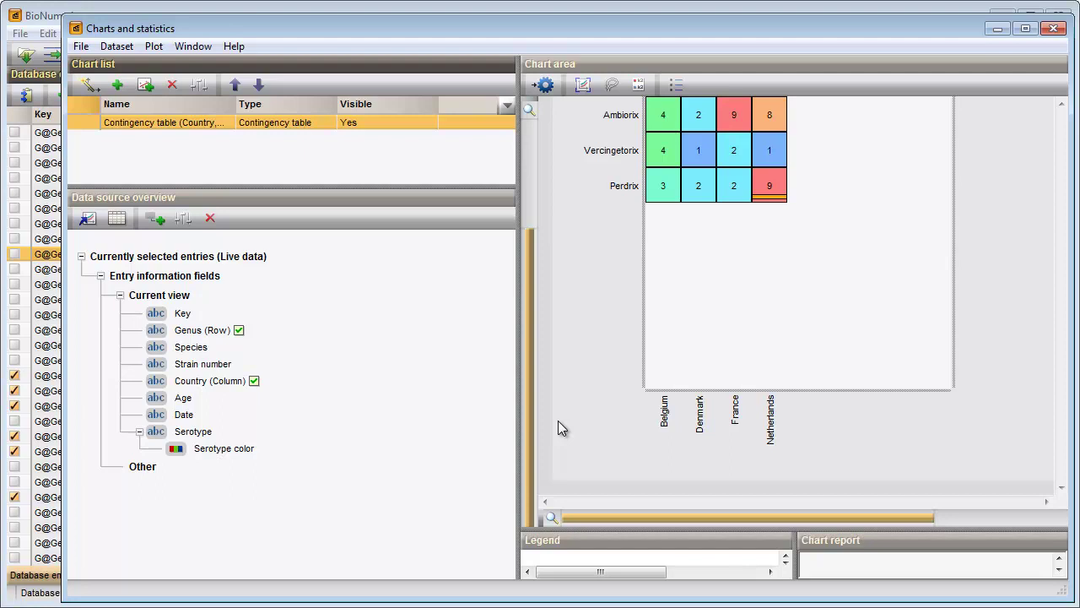
# - Mark the Genus and Country fields and begin a new 3D contingency chart
pyautogui.click(204, 332)
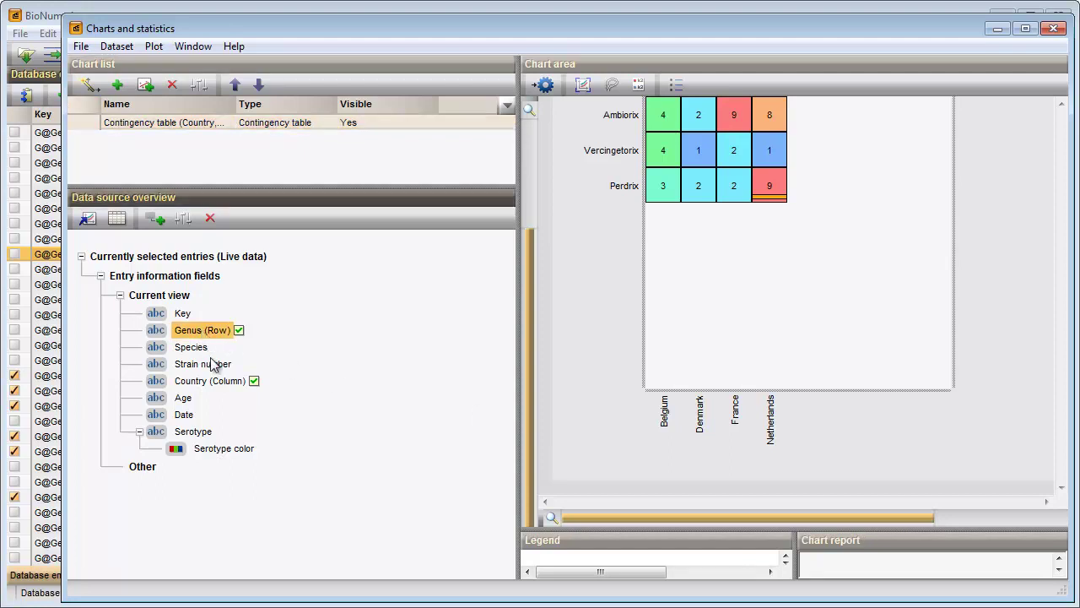
pyautogui.click(217, 382)
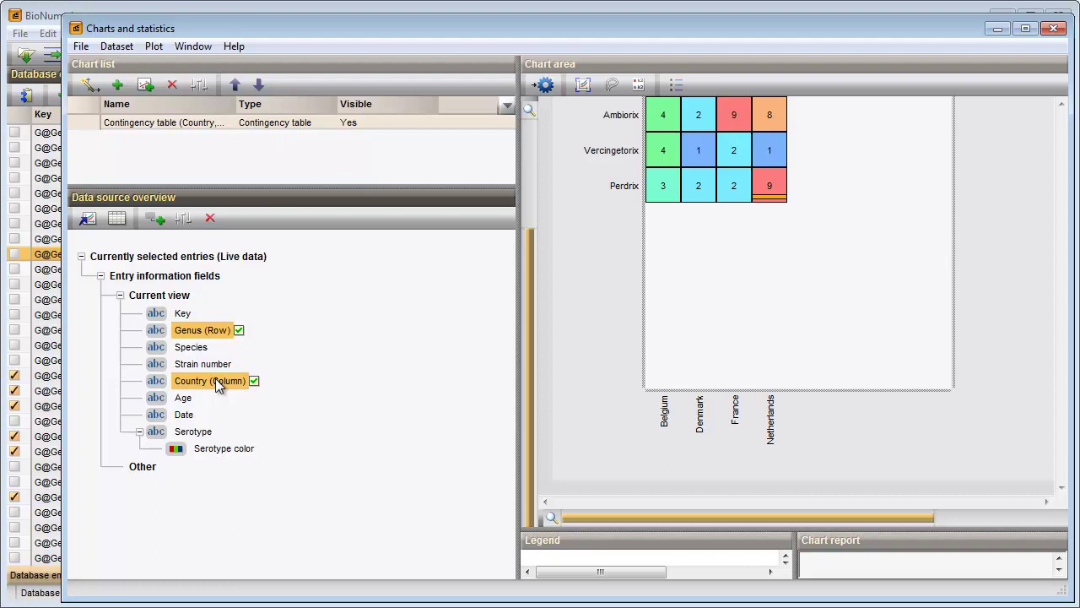
pyautogui.click(86, 89)
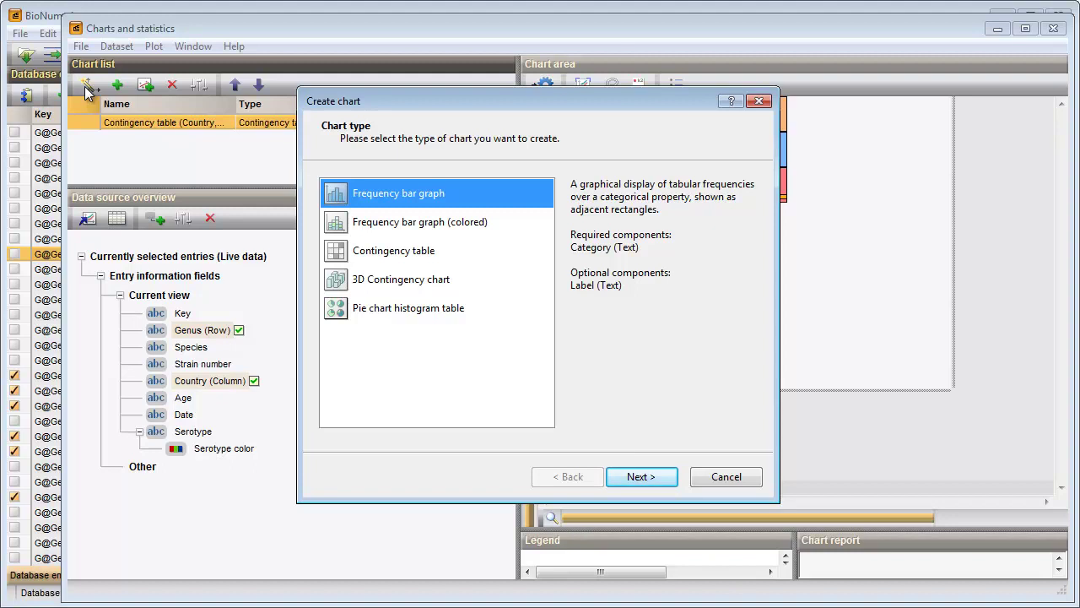
pyautogui.click(388, 280)
pyautogui.click(640, 478)
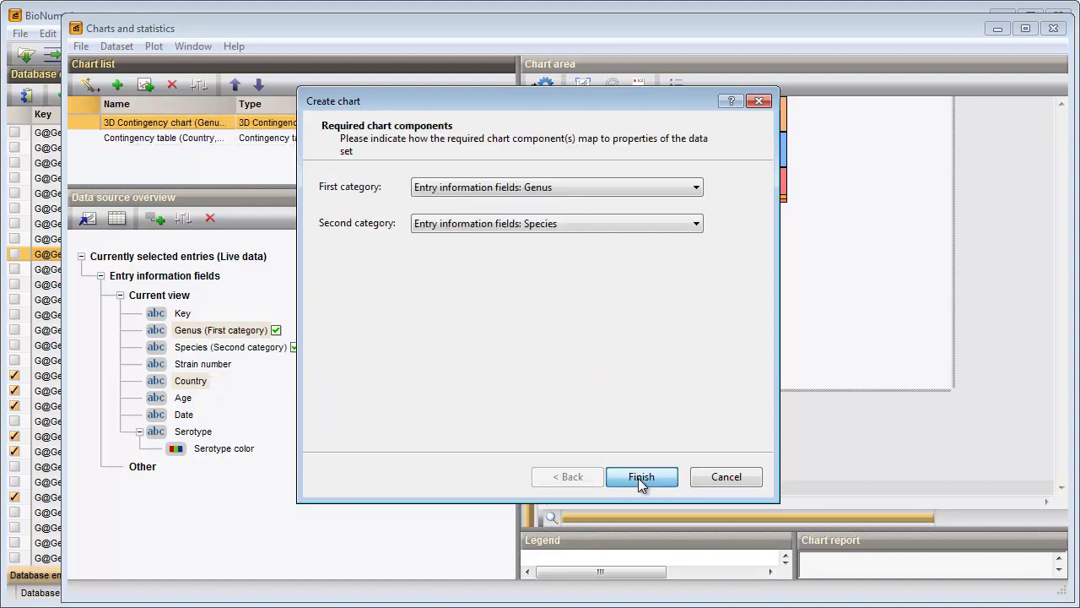
# - Assign Country as the first category and Genus as the second category of the 3D contingency chart, and finish it
pyautogui.click(554, 189)
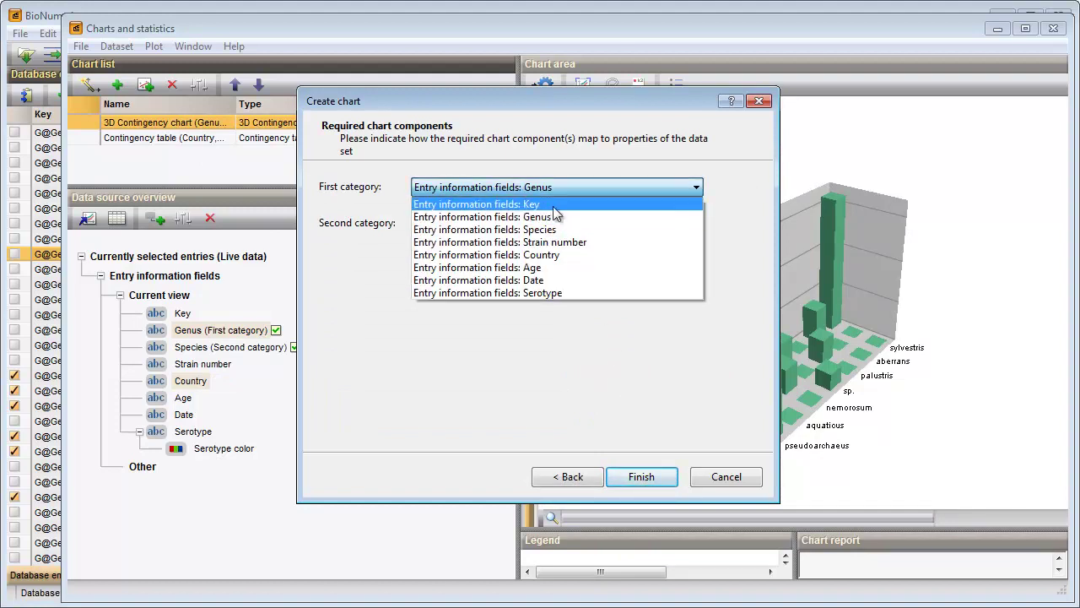
pyautogui.click(555, 254)
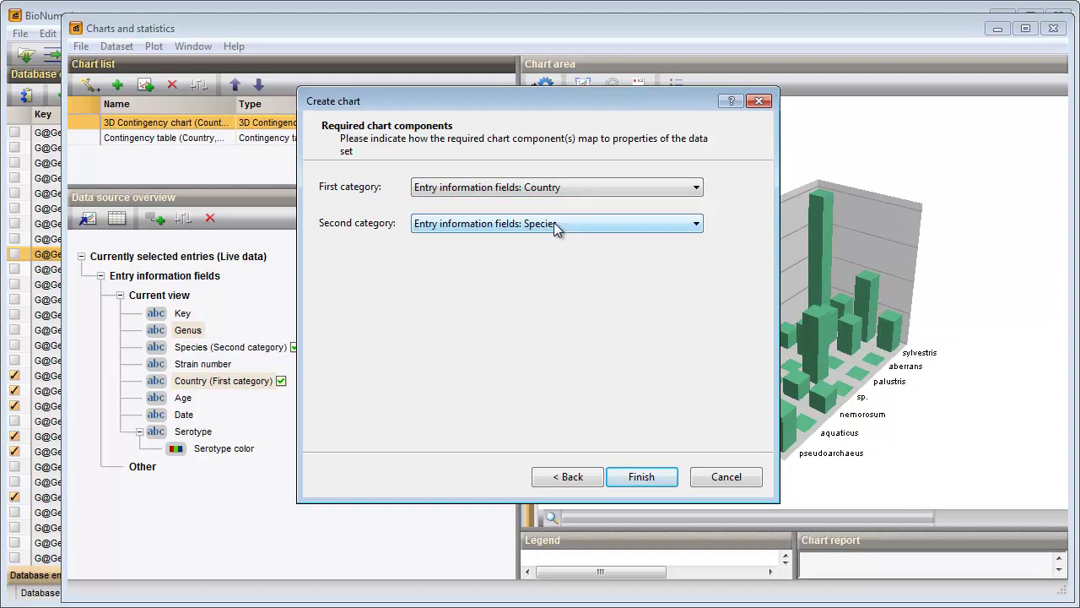
pyautogui.click(553, 224)
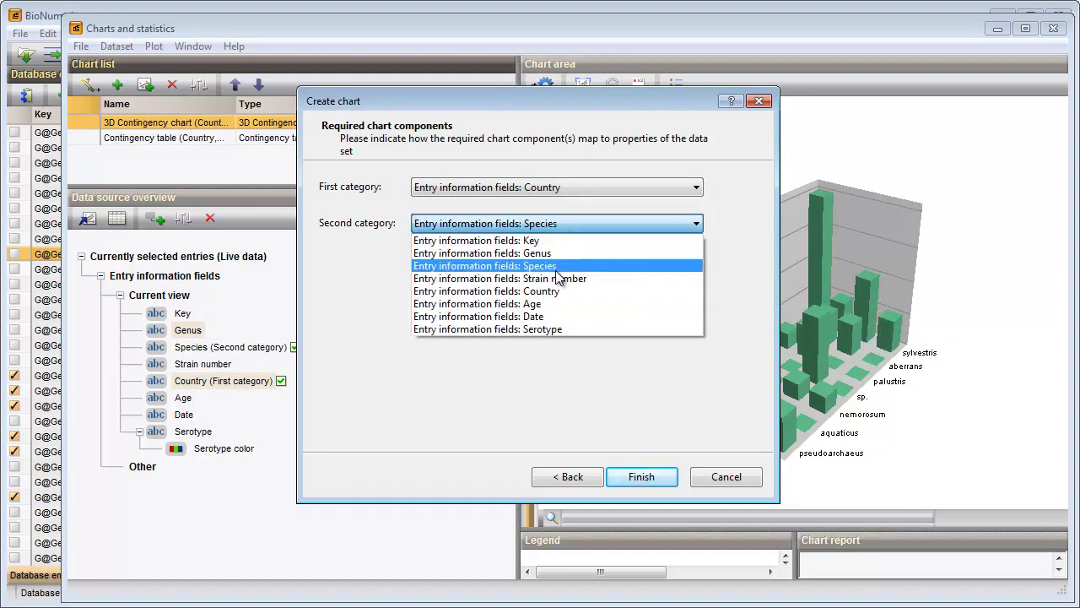
pyautogui.click(554, 253)
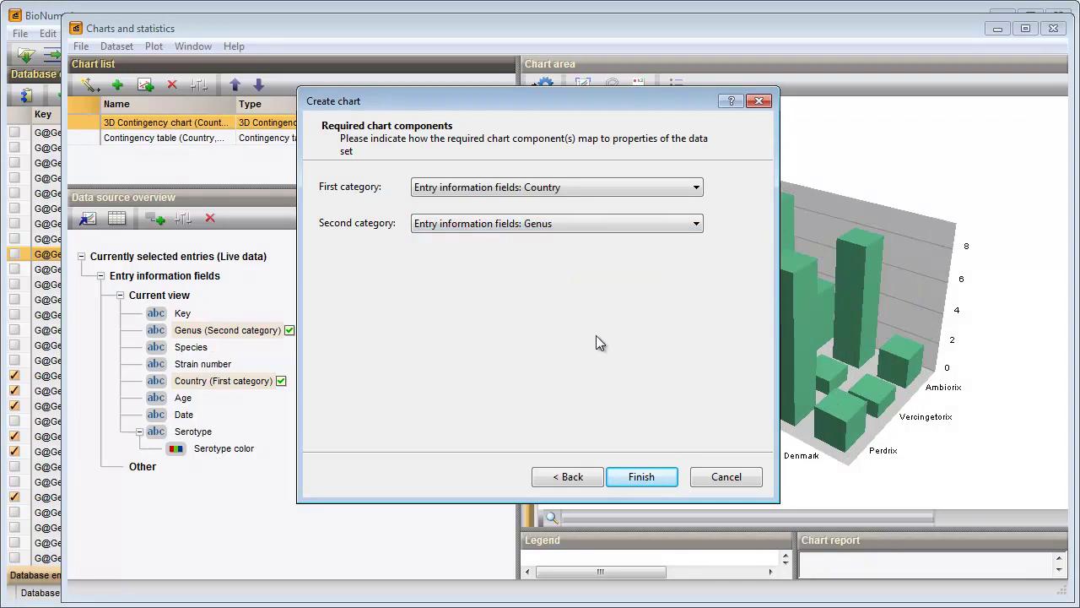
pyautogui.click(641, 477)
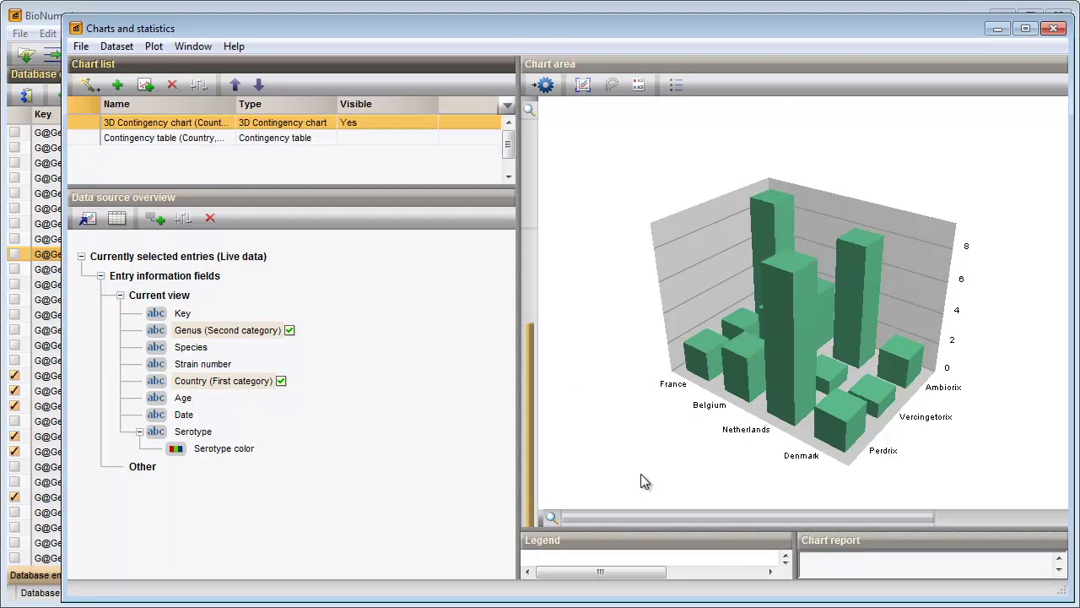
pyautogui.moveTo(641, 475); pyautogui.dragTo(566, 414)
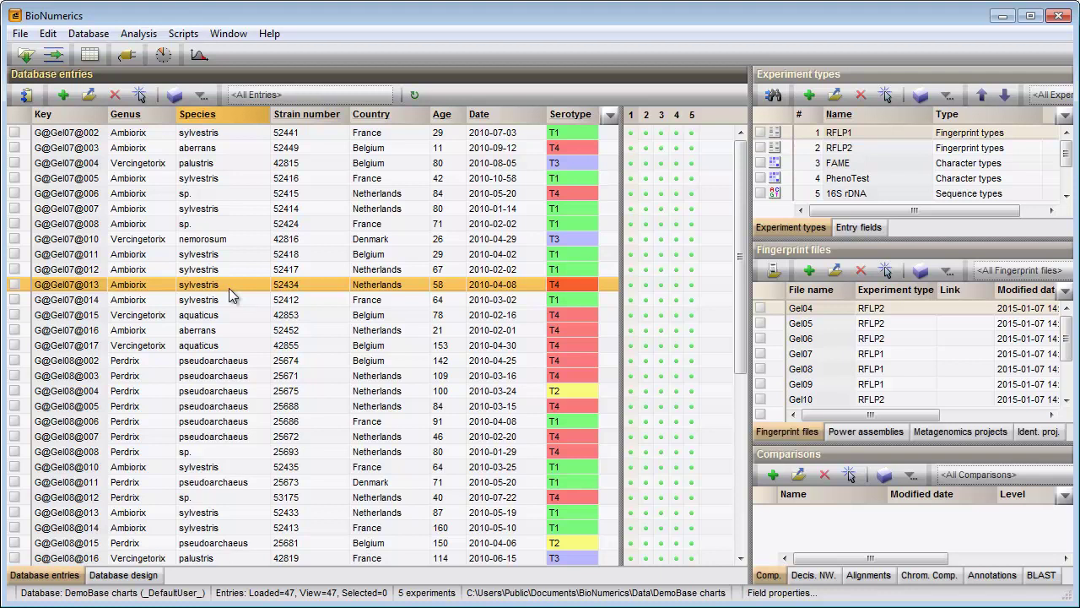
# - Select the entries G@Gel07@005, 007, 012, 014 and 016 in the database and create a new comparison from them
pyautogui.click(14, 178)
pyautogui.click(15, 209)
pyautogui.click(14, 270)
pyautogui.click(14, 300)
pyautogui.click(14, 330)
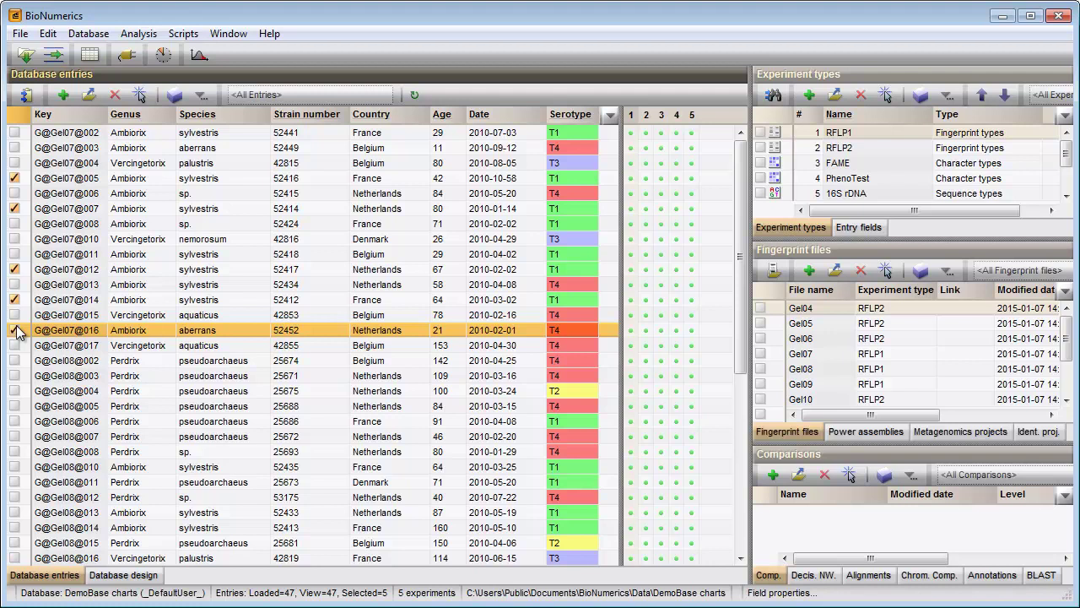
pyautogui.click(772, 474)
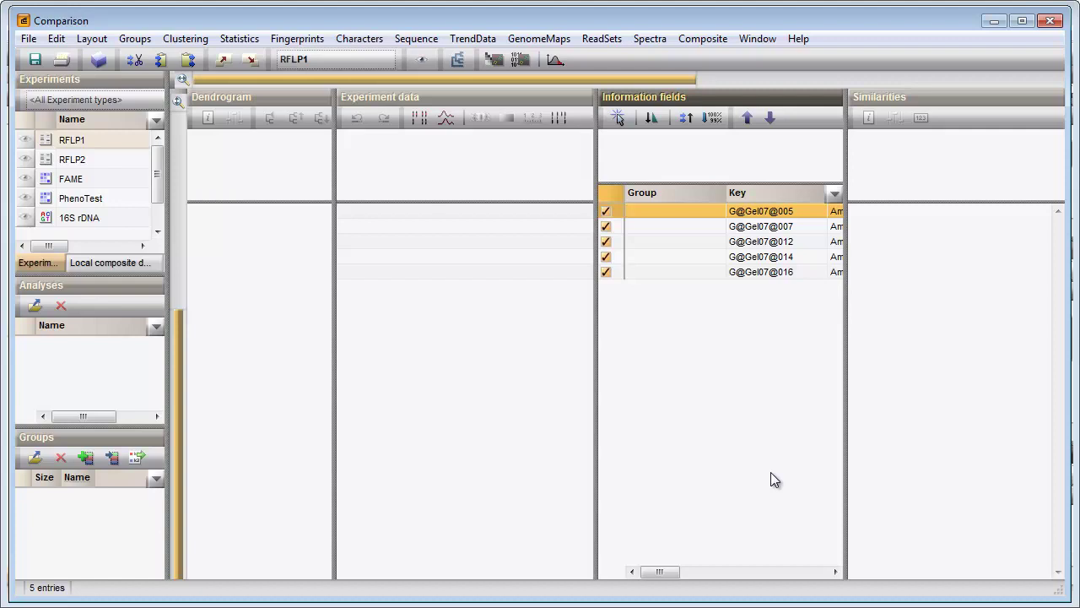
pyautogui.moveTo(595, 371); pyautogui.dragTo(421, 343)
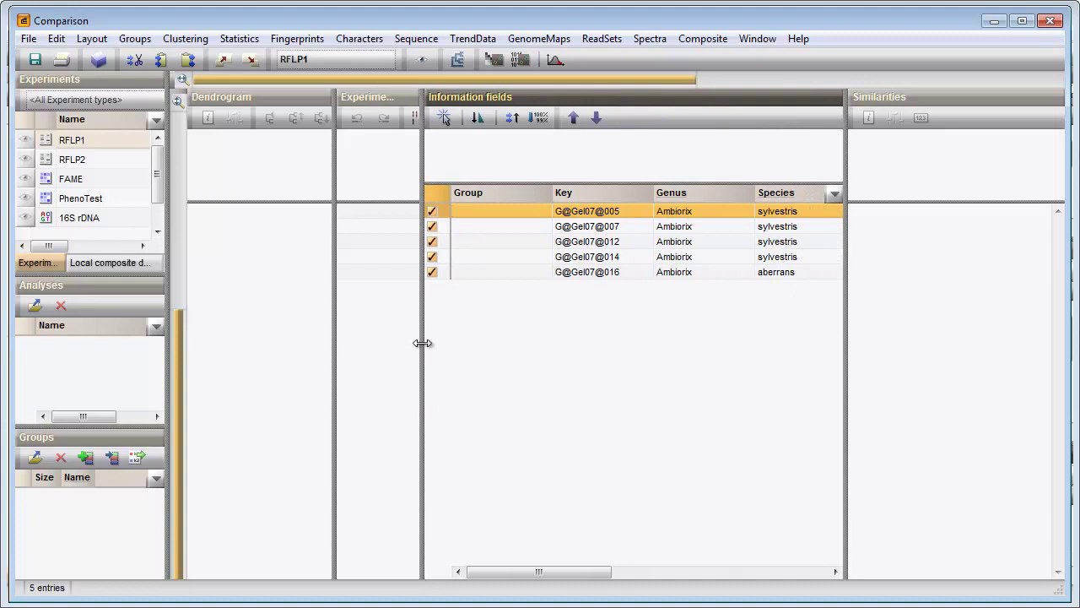
# - Begin a bar graph from the comparison's FAME characters data source
pyautogui.click(555, 60)
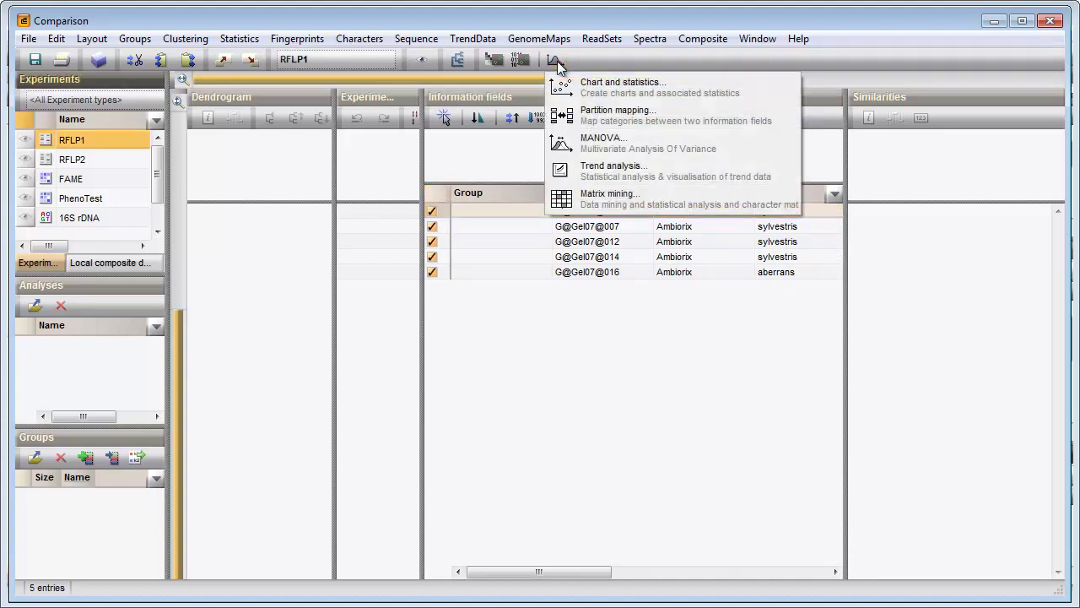
pyautogui.click(563, 81)
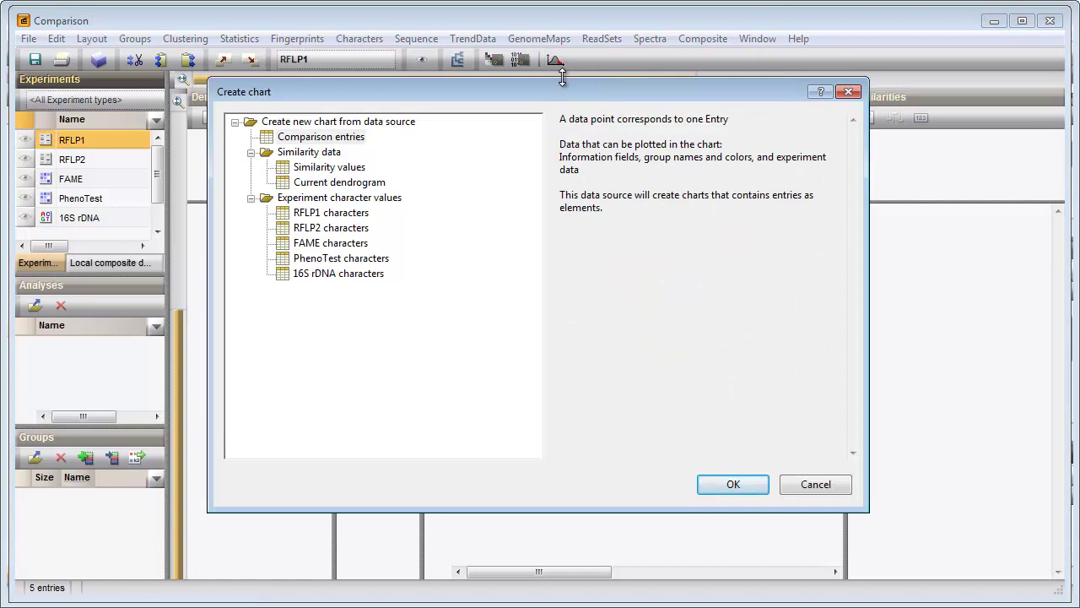
pyautogui.click(337, 243)
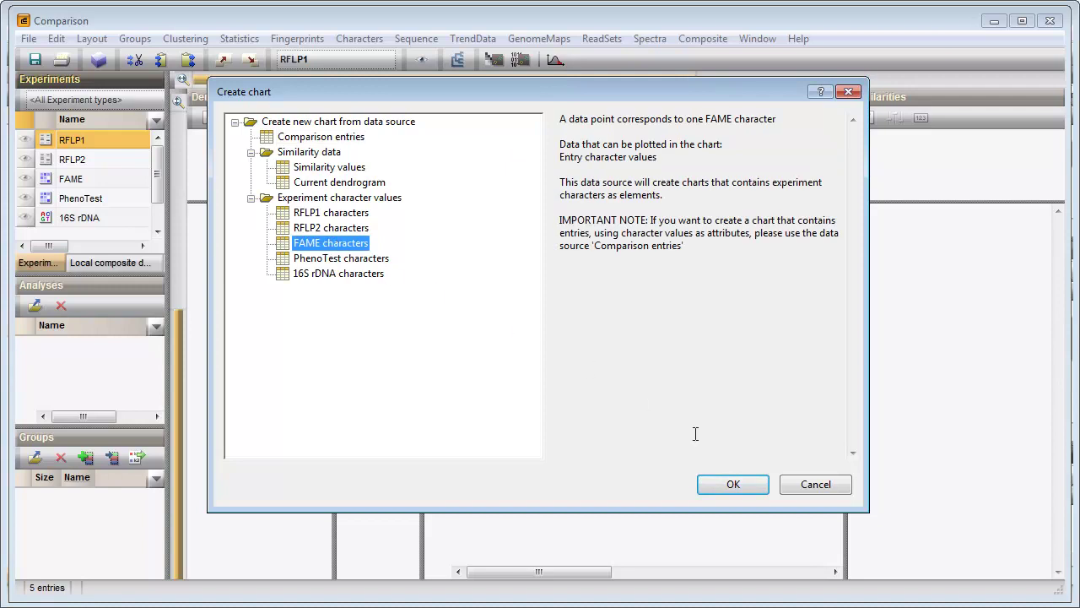
pyautogui.click(736, 490)
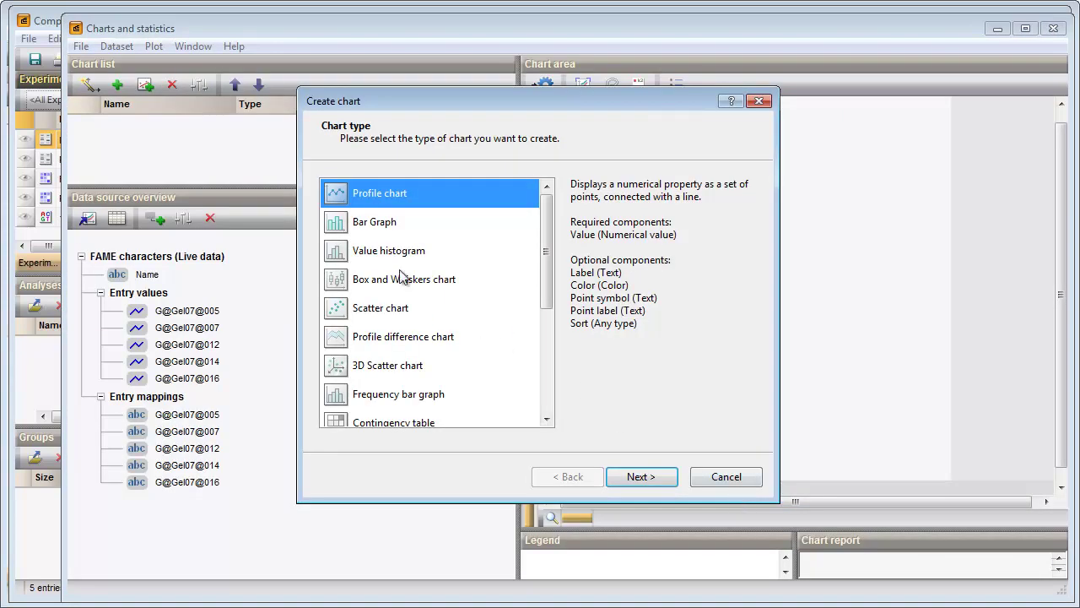
pyautogui.click(377, 226)
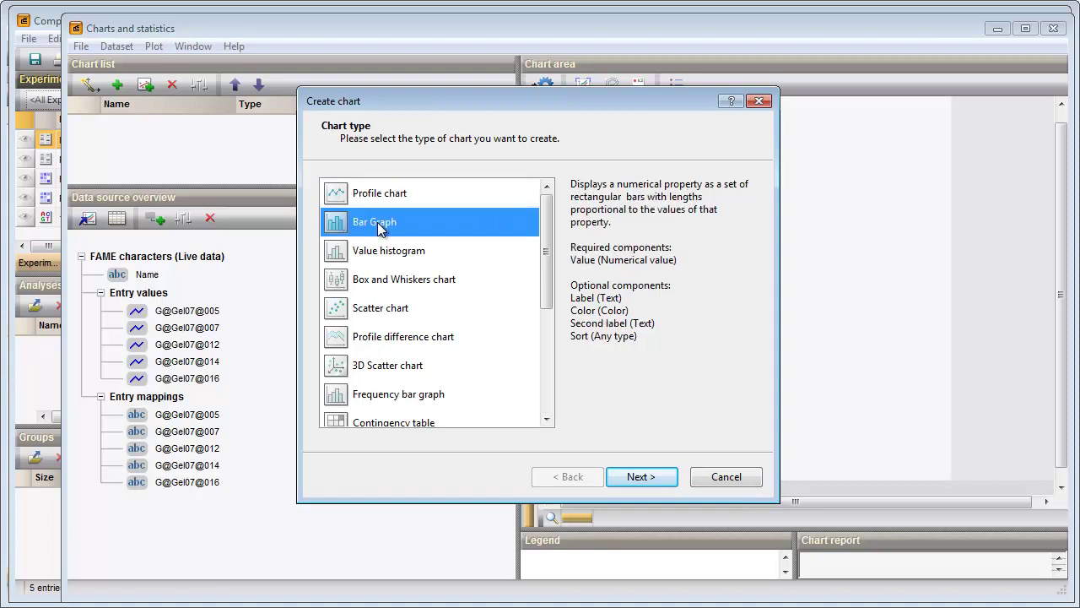
pyautogui.click(631, 480)
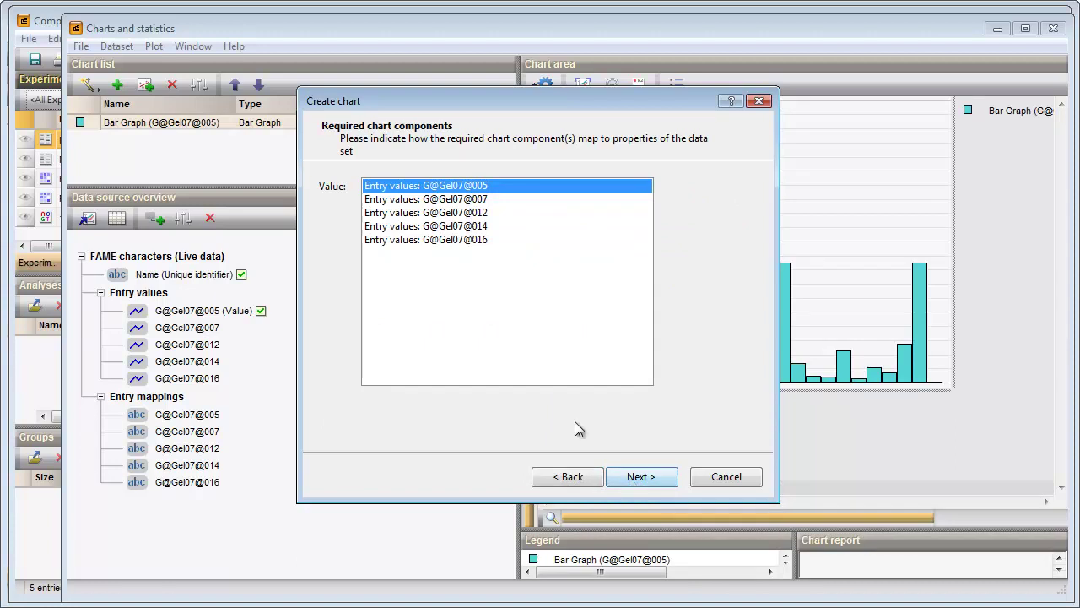
# - Use the values of entry G@Gel07@005 for the bar graph, set its label to Name, and finish the chart
pyautogui.click(641, 477)
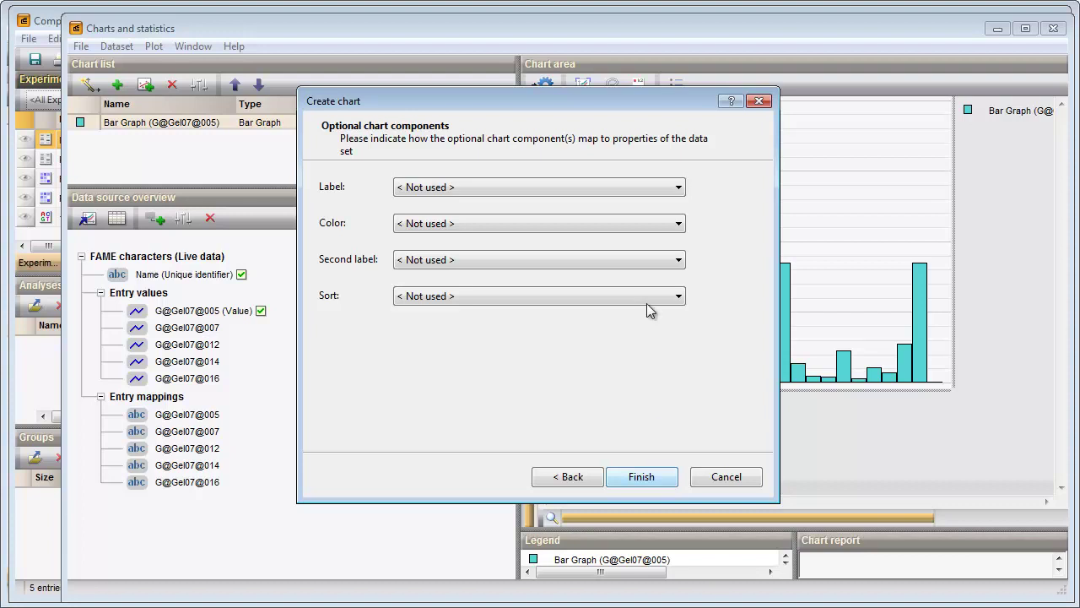
pyautogui.click(602, 190)
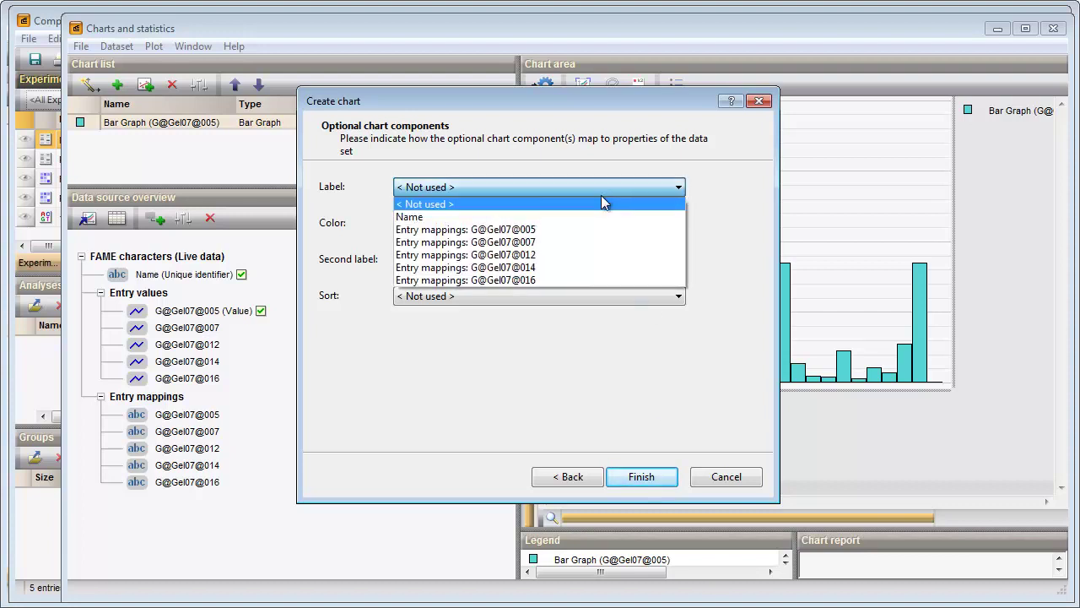
pyautogui.click(595, 218)
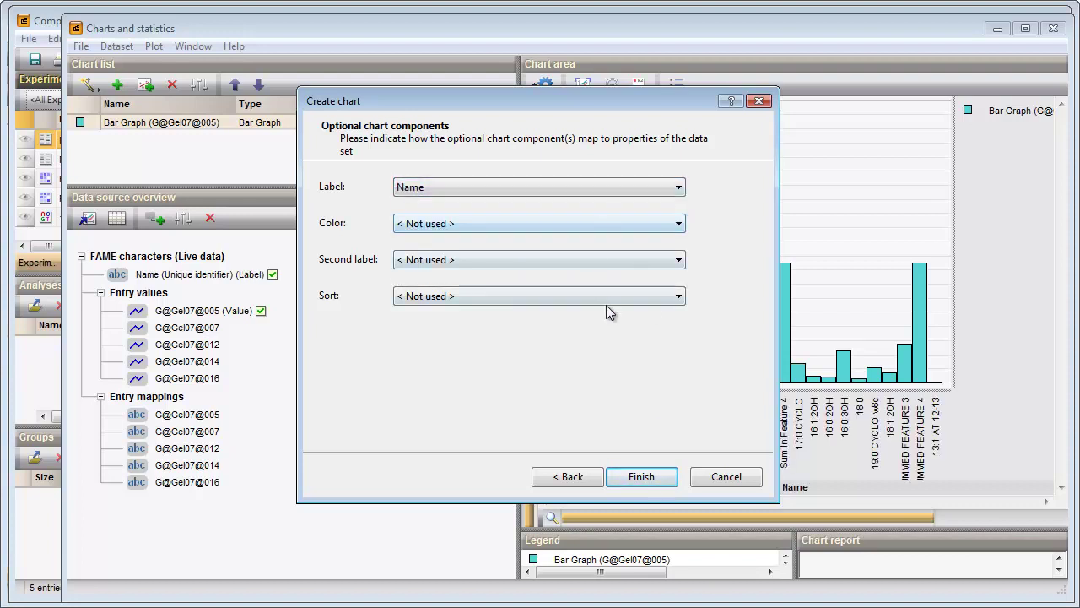
pyautogui.click(644, 477)
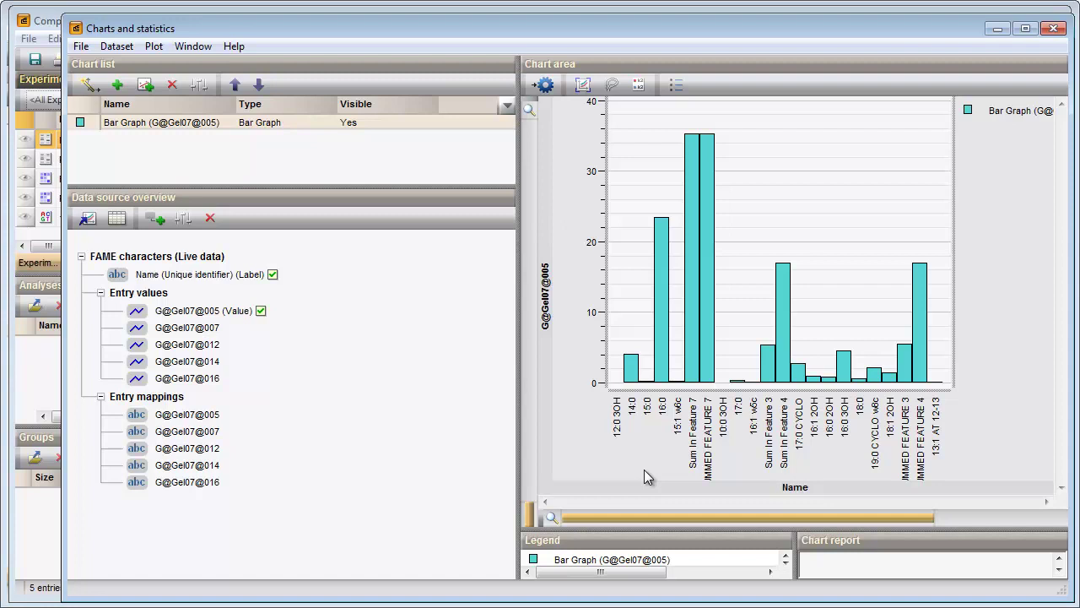
# - Add a second bar graph showing the values of entry G@Gel07@012, labelled by Name
pyautogui.click(345, 255)
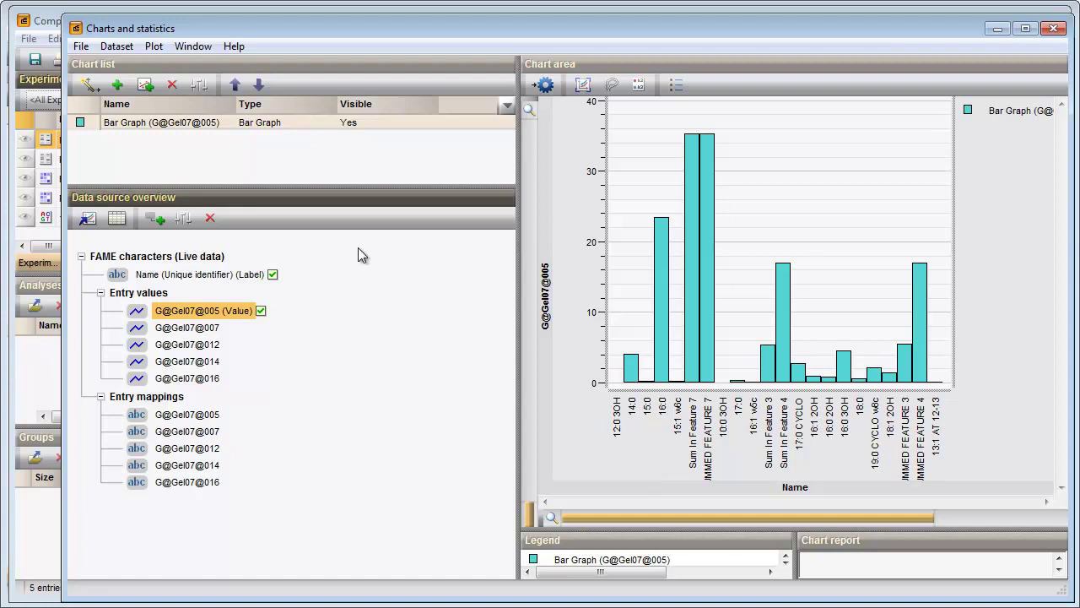
pyautogui.click(88, 85)
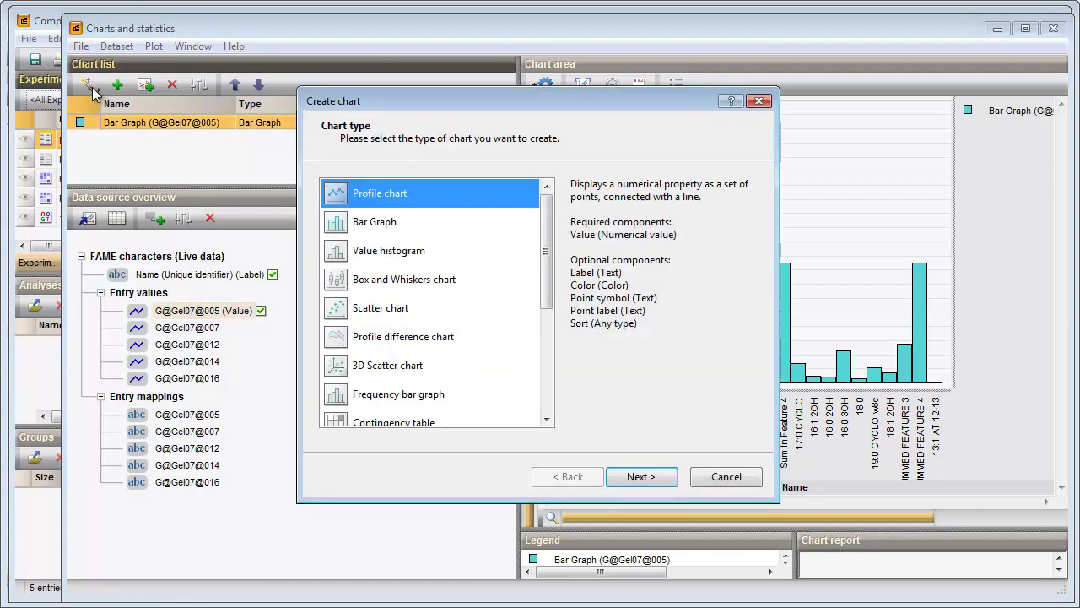
pyautogui.click(336, 221)
pyautogui.click(638, 477)
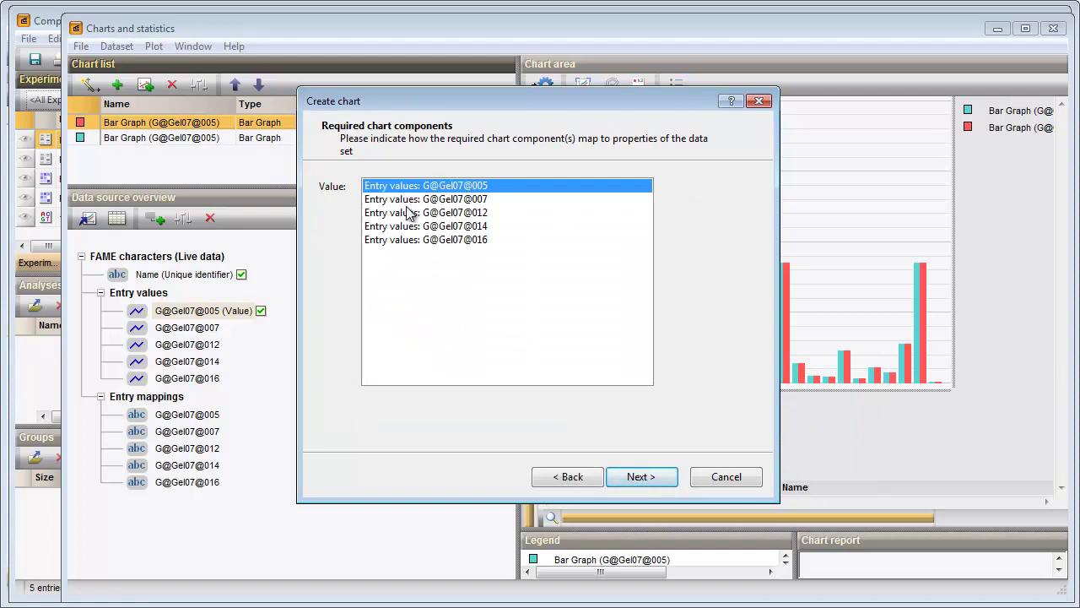
pyautogui.click(406, 213)
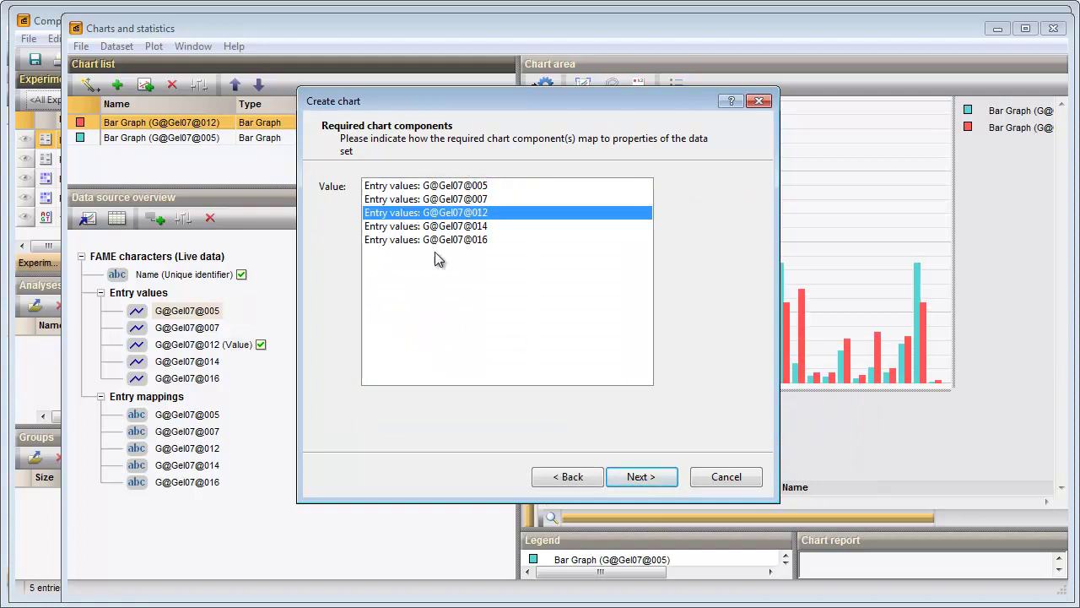
pyautogui.click(638, 477)
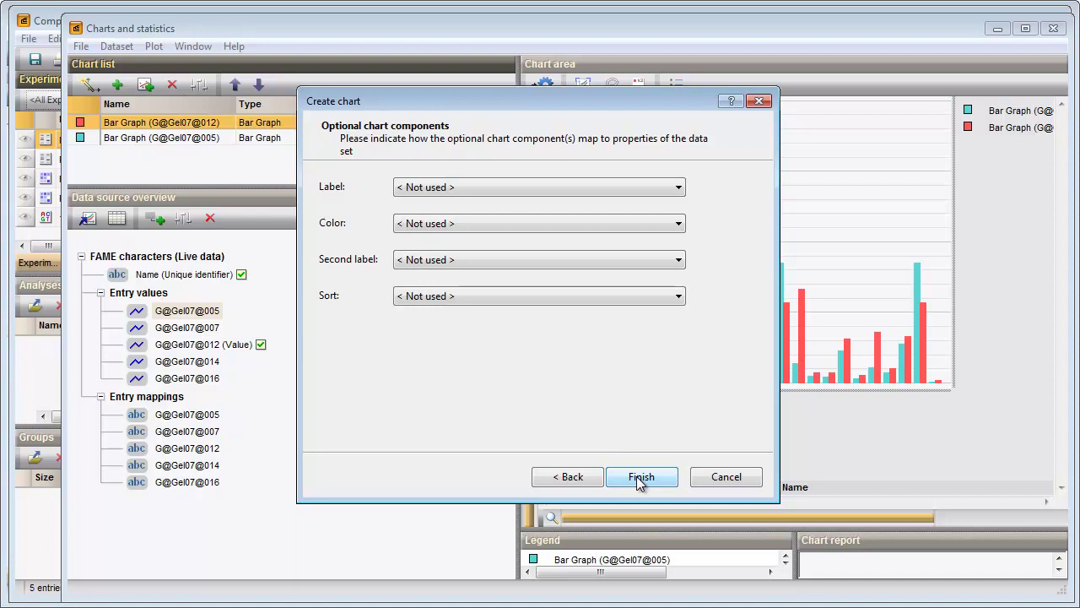
pyautogui.click(535, 187)
pyautogui.click(532, 217)
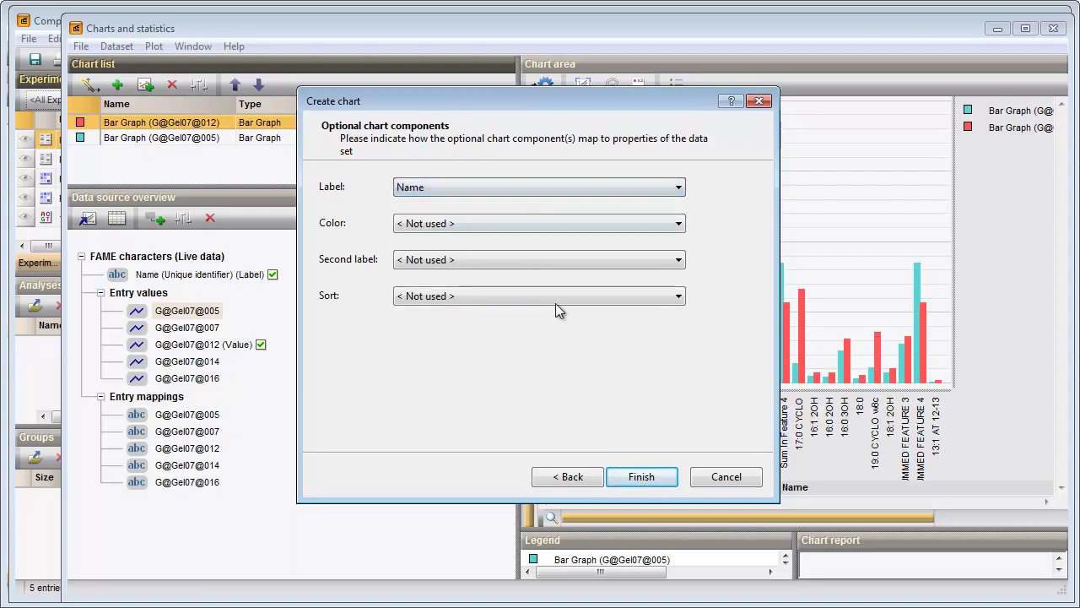
pyautogui.click(641, 478)
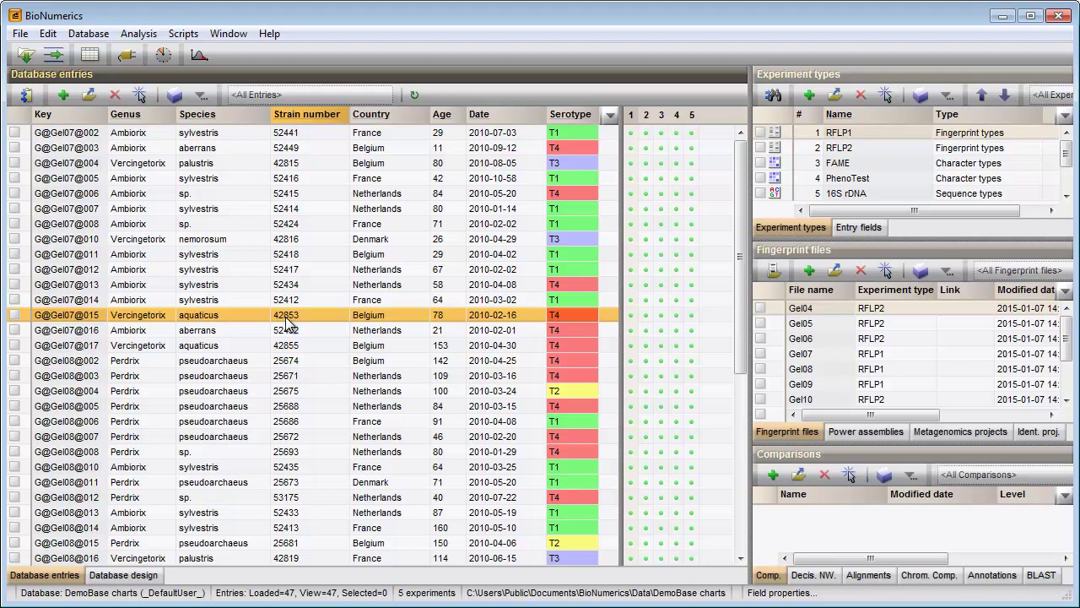
# - Select all entries in the database and create a new comparison from them
pyautogui.click(191, 360)
pyautogui.hotkey('ctrl', 'a')
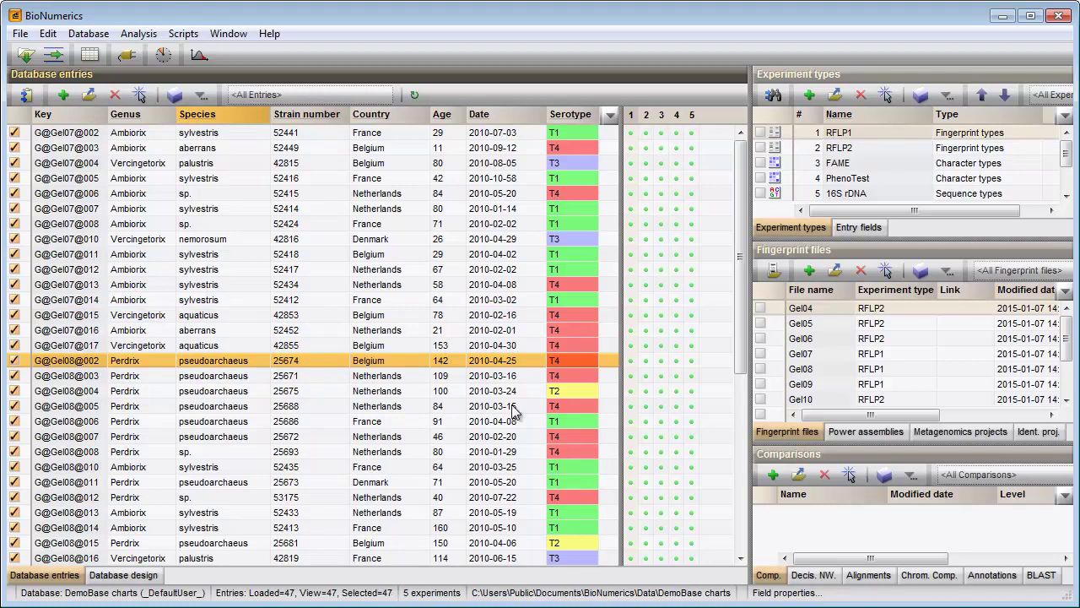
pyautogui.click(773, 477)
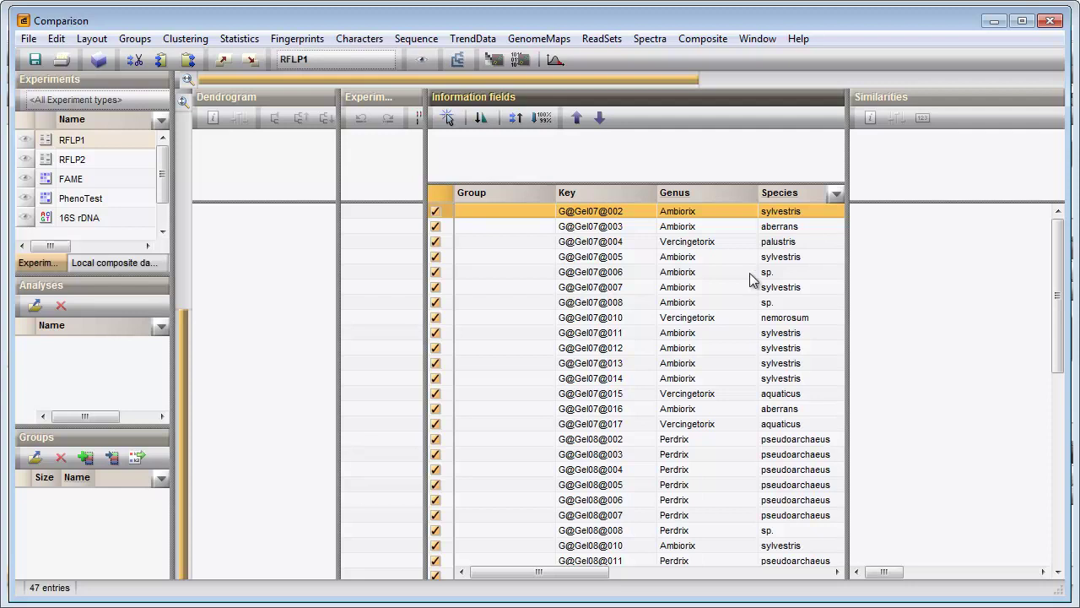
# - Create groups from the comparison's Genus field, largest groups first, with a maximum count of 30
pyautogui.rightClick(735, 193)
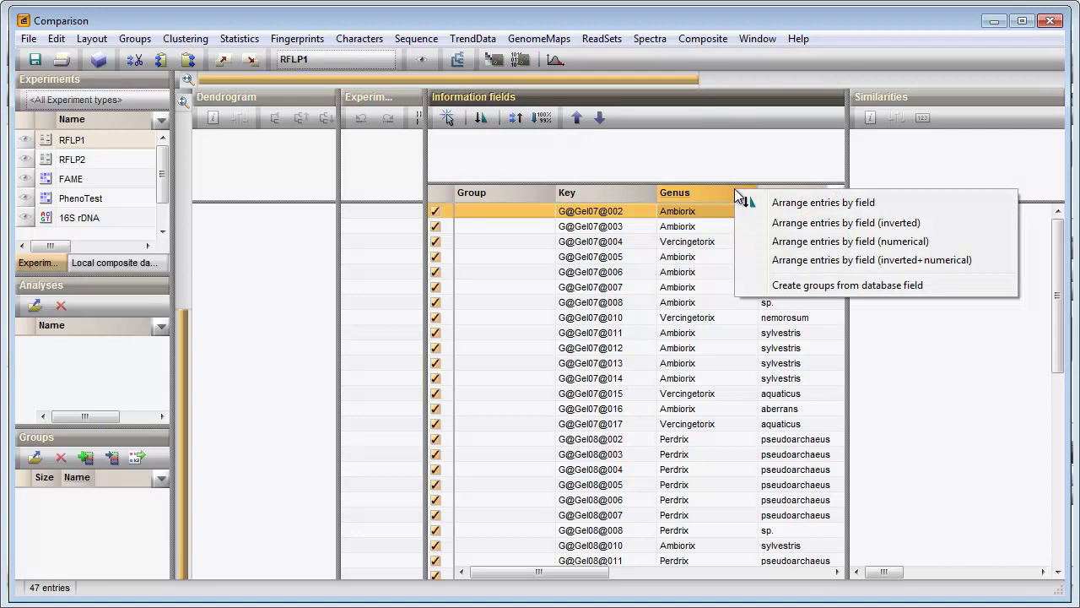
pyautogui.click(755, 285)
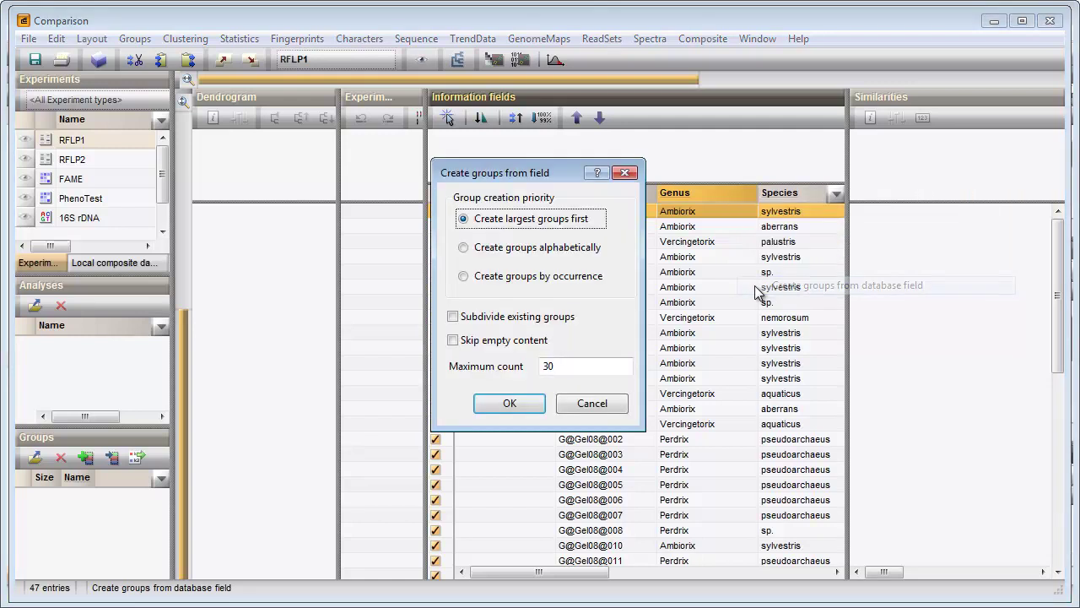
pyautogui.click(509, 403)
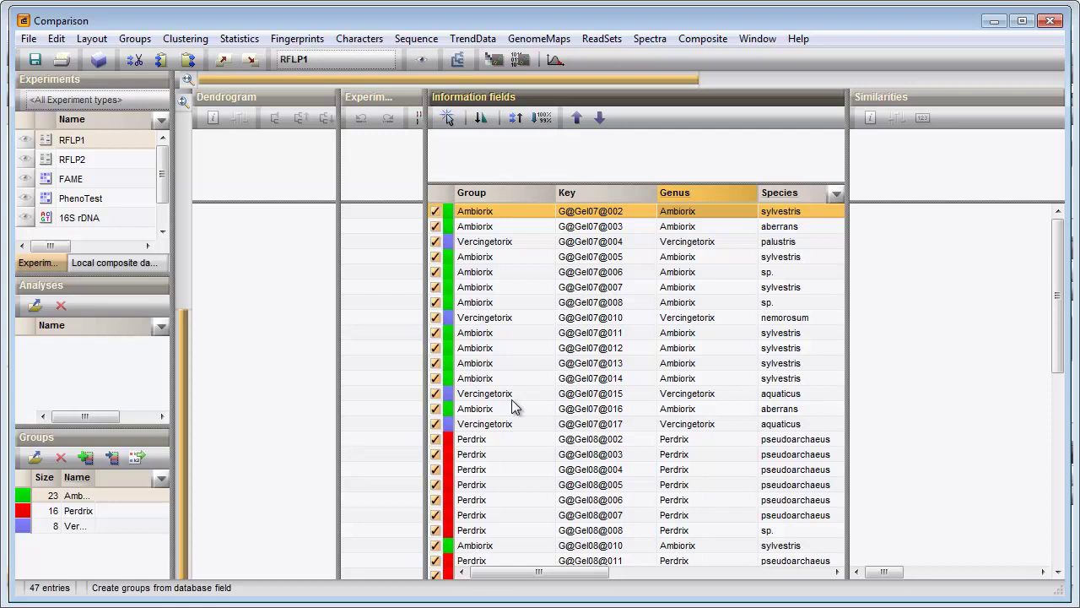
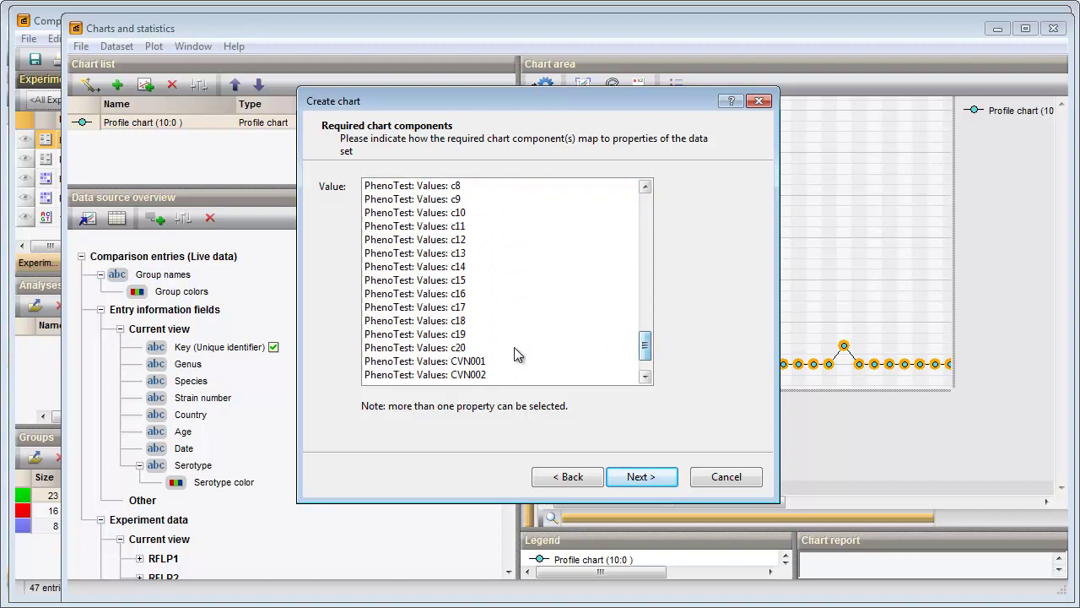
# - Use PhenoTest value c20 for the profile chart and finish it without optional components
pyautogui.click(460, 348)
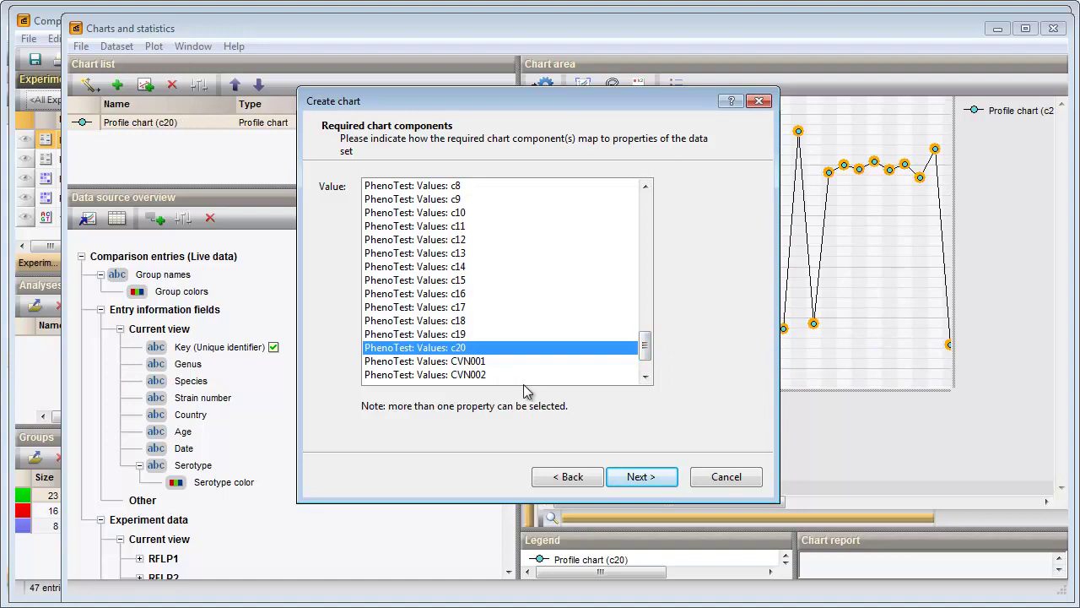
pyautogui.click(642, 477)
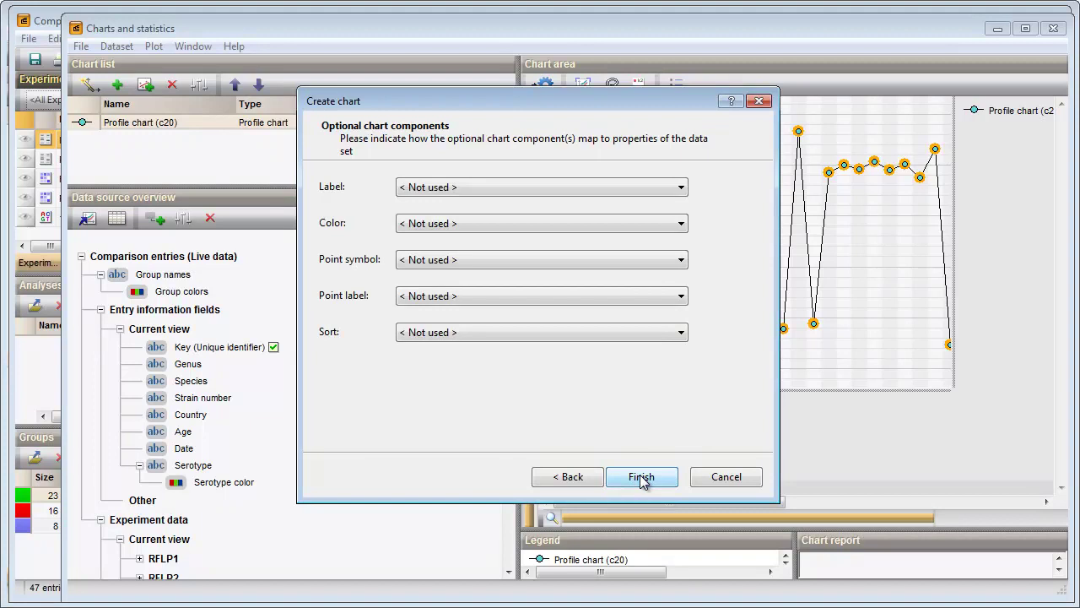
pyautogui.click(642, 478)
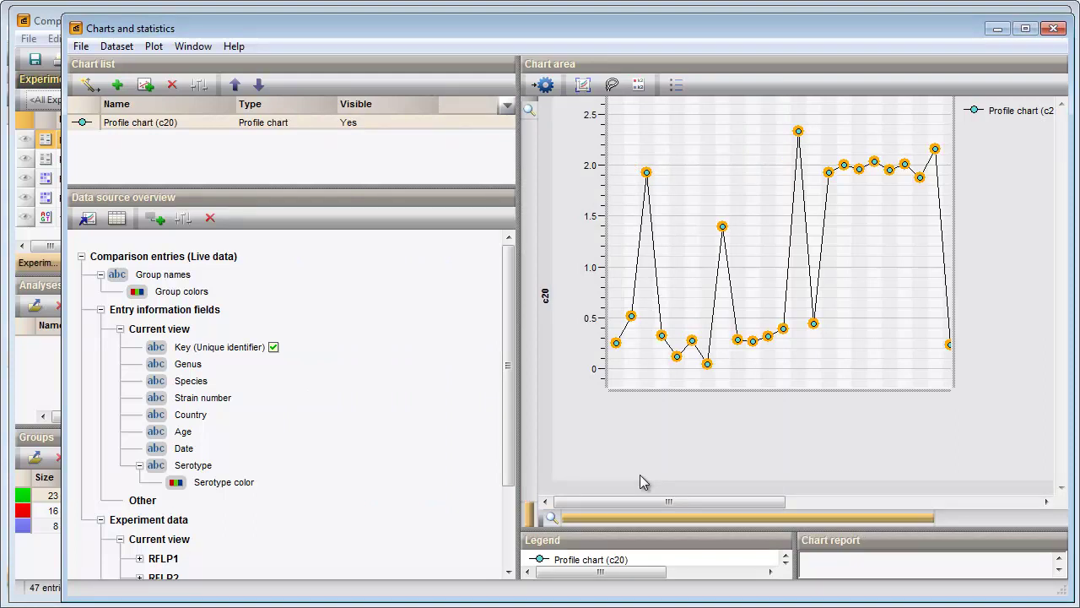
# - Sort the profile chart by the PhenoTest character c20 as well as using it as the value
pyautogui.moveTo(509, 358); pyautogui.dragTo(507, 438)
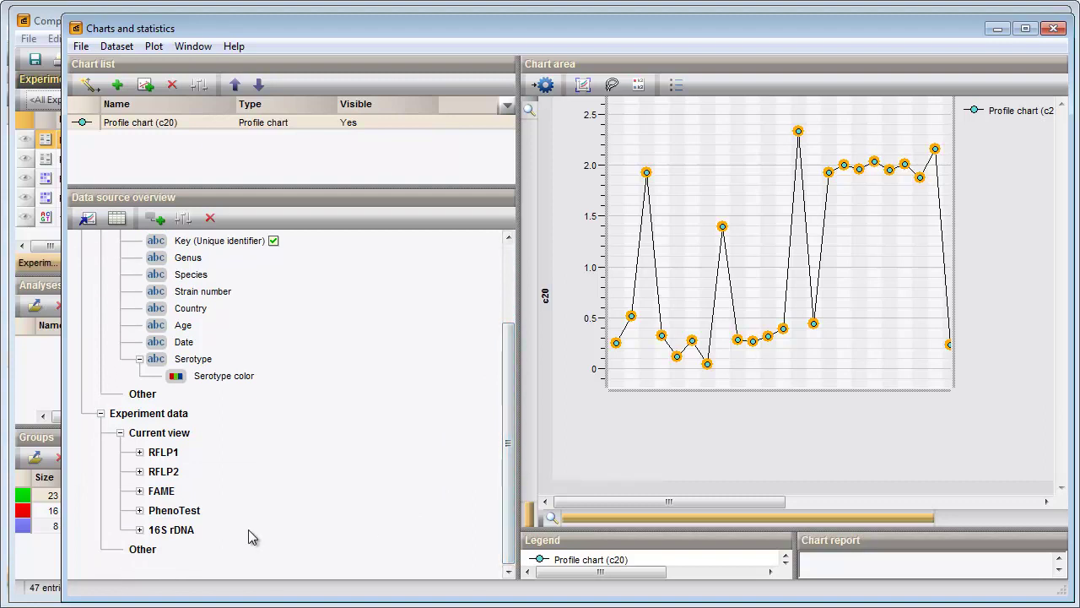
pyautogui.click(139, 510)
pyautogui.scroll(-5, 205, 503)
pyautogui.scroll(-4, 205, 503)
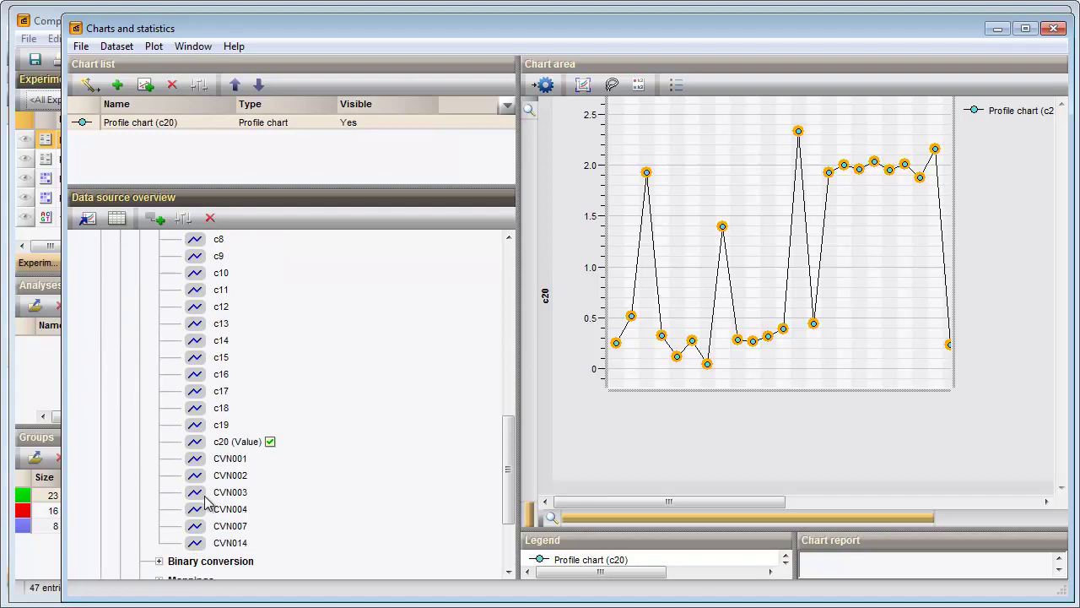
pyautogui.click(241, 448)
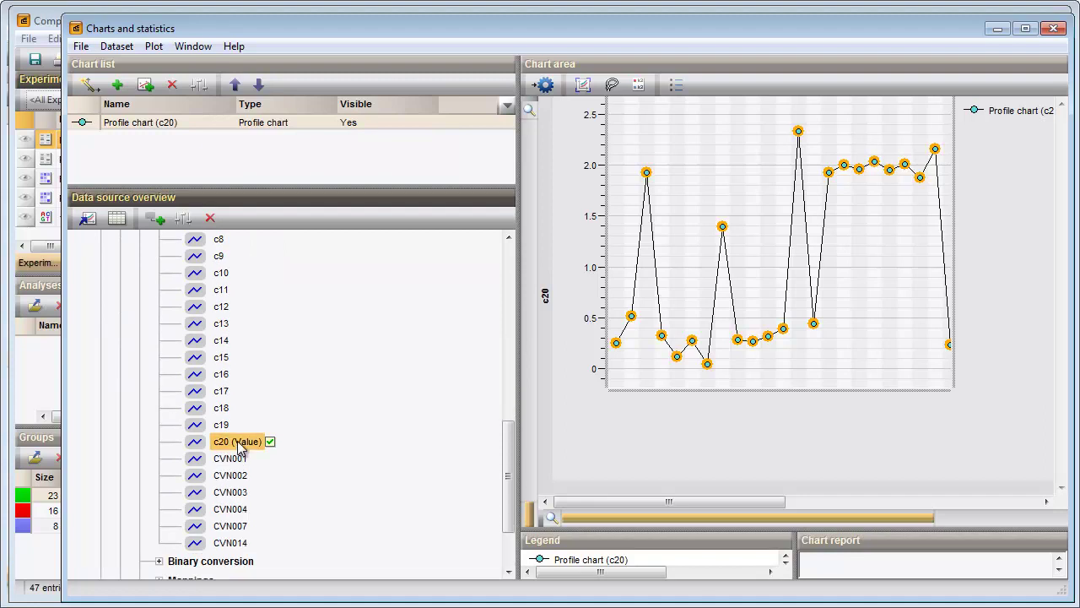
pyautogui.rightClick(240, 449)
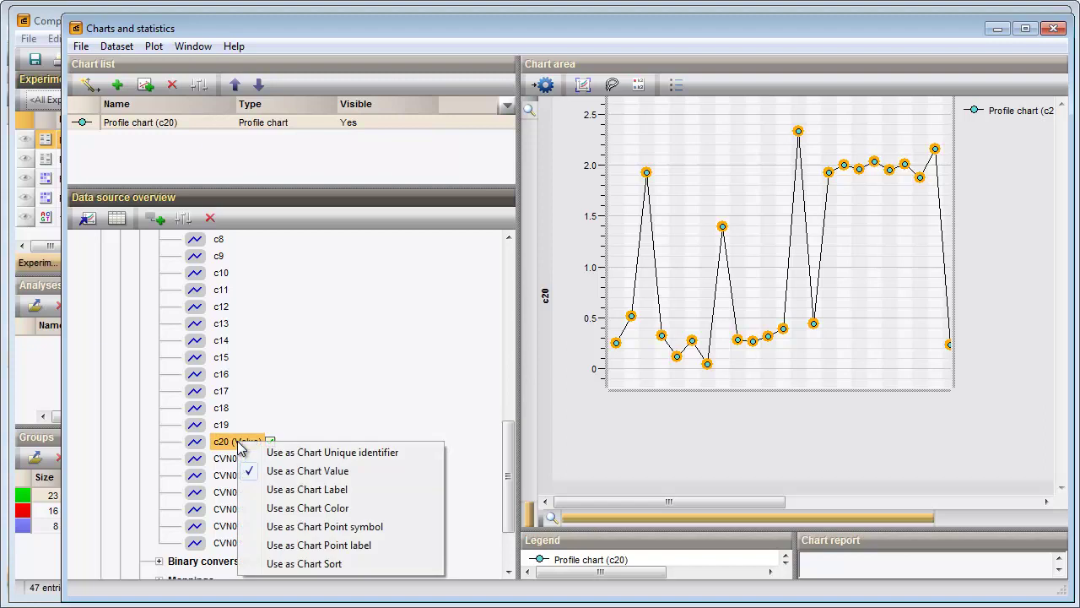
pyautogui.click(297, 564)
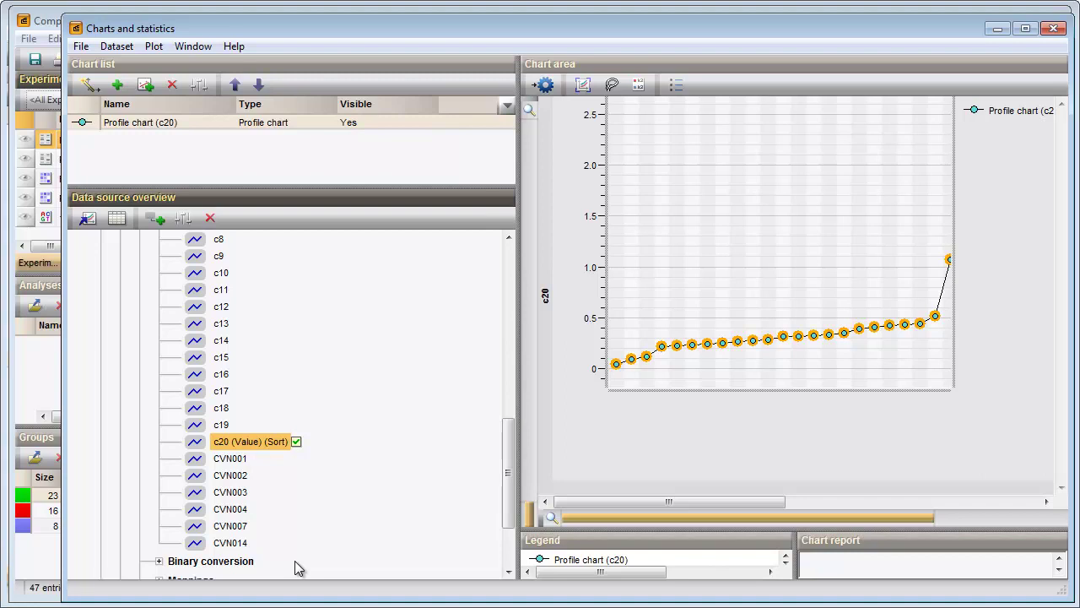
# - Label the profile chart's points along the horizontal axis by Genus and compress the chart horizontally so all entries fit
pyautogui.moveTo(509, 475); pyautogui.dragTo(422, 320)
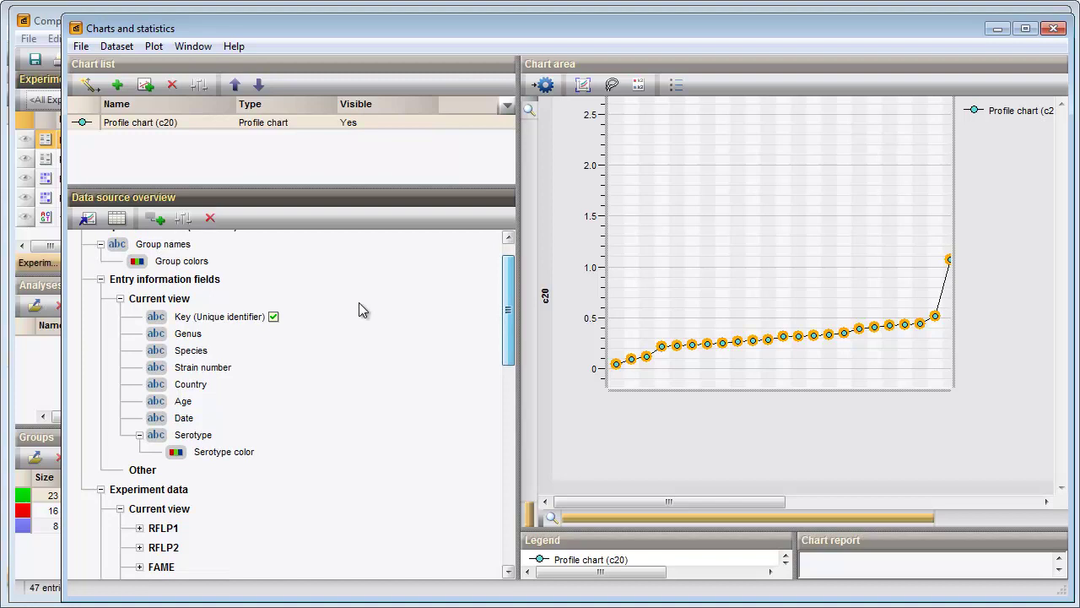
pyautogui.rightClick(192, 339)
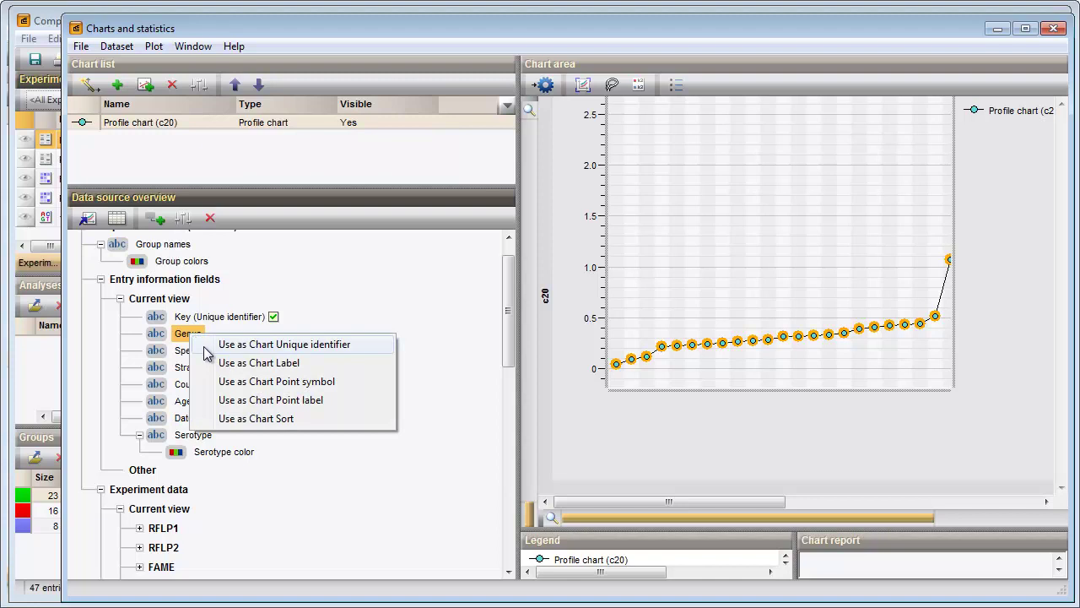
pyautogui.click(216, 363)
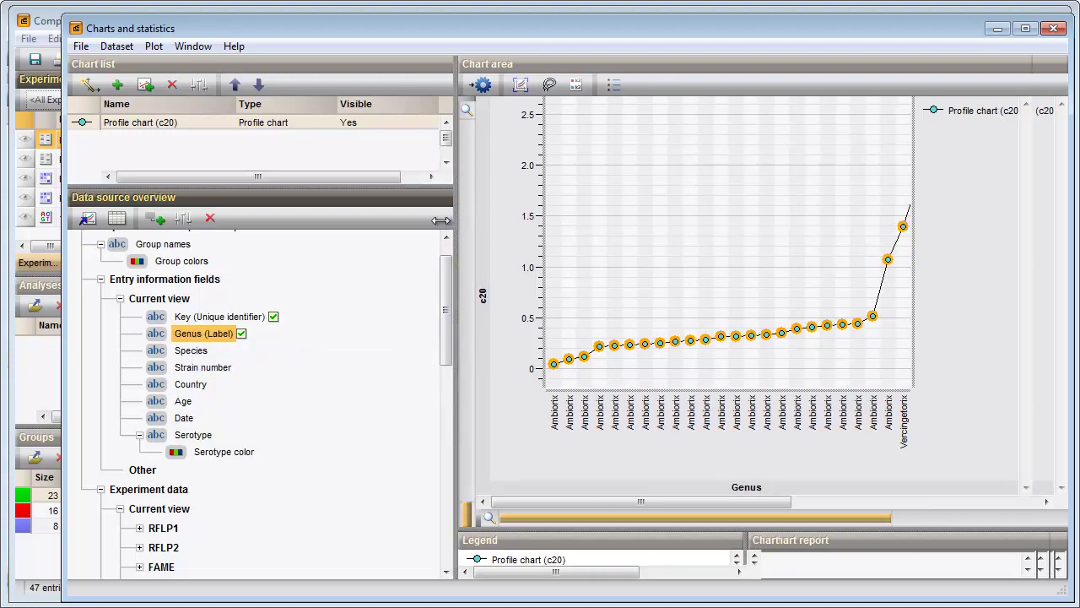
pyautogui.moveTo(892, 515); pyautogui.dragTo(768, 516)
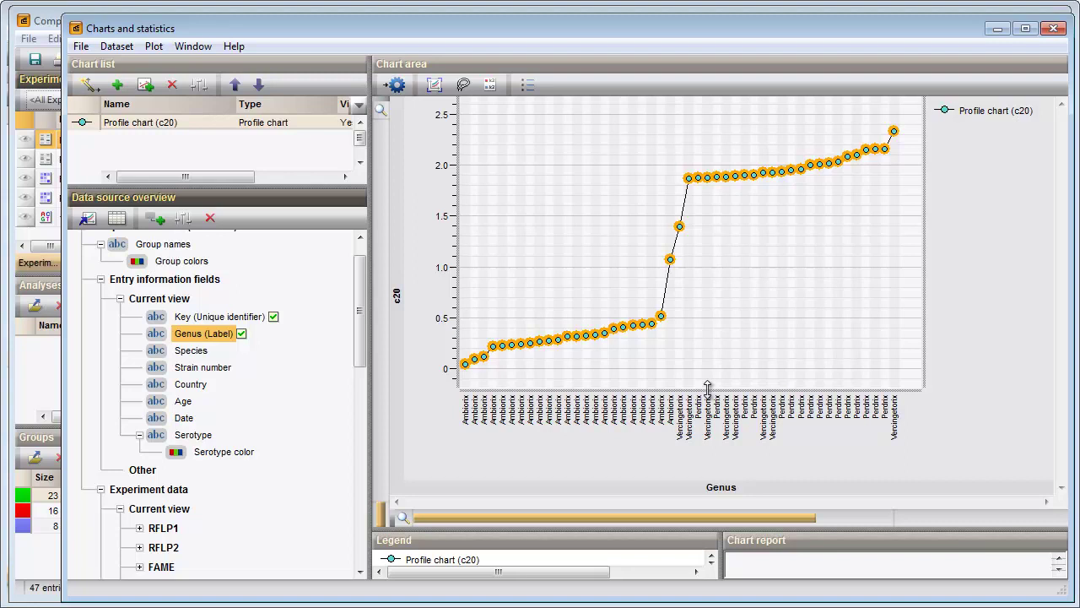
# - Create a derived property that merges the Genus and Species strings, with a space instead of the comma in the template
pyautogui.click(191, 350)
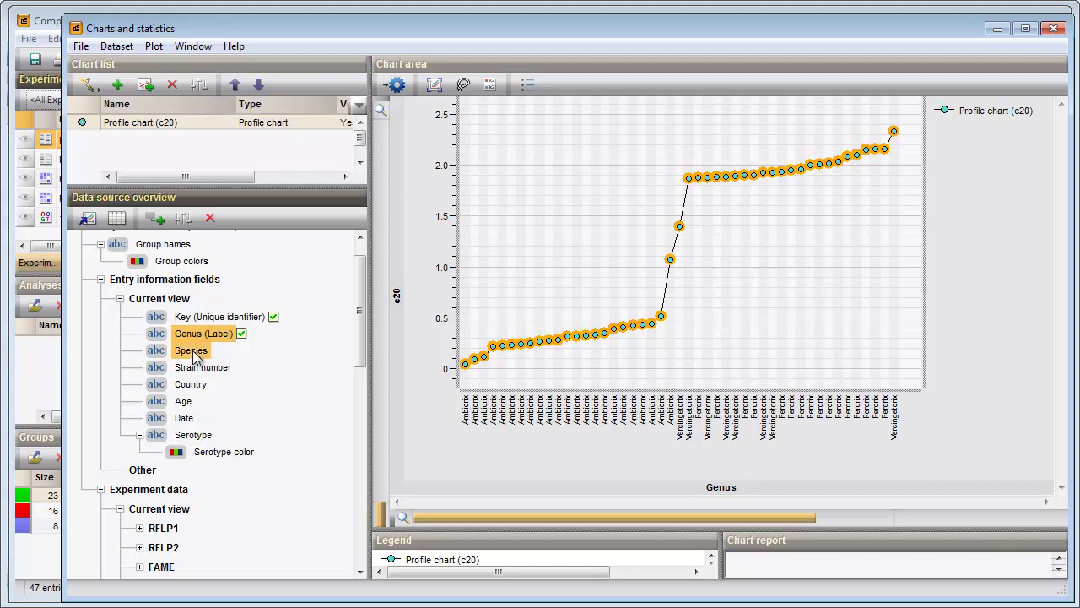
pyautogui.click(157, 221)
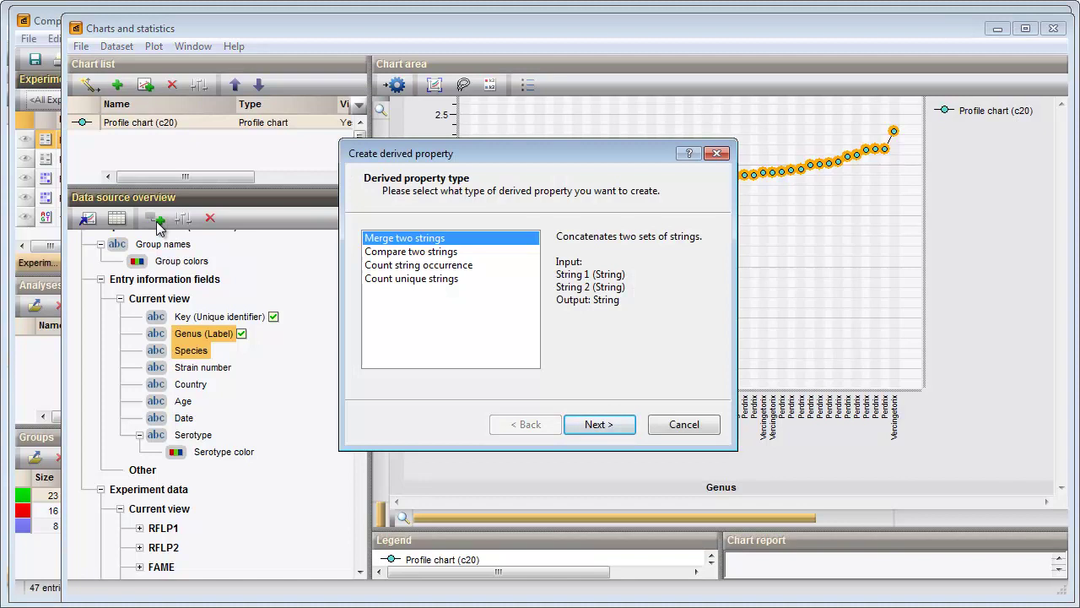
pyautogui.click(594, 421)
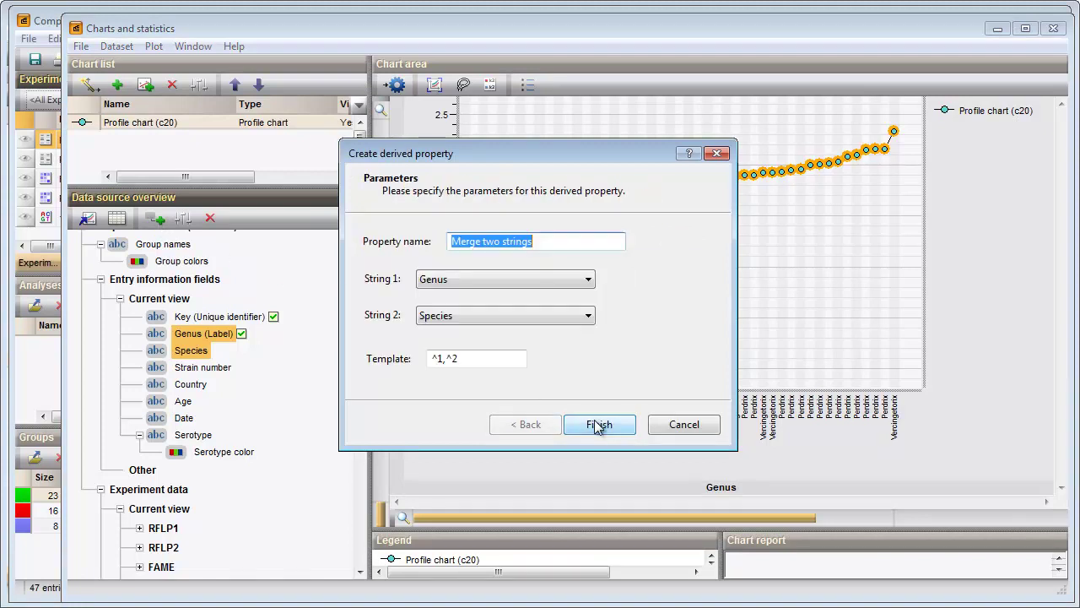
pyautogui.click(446, 358)
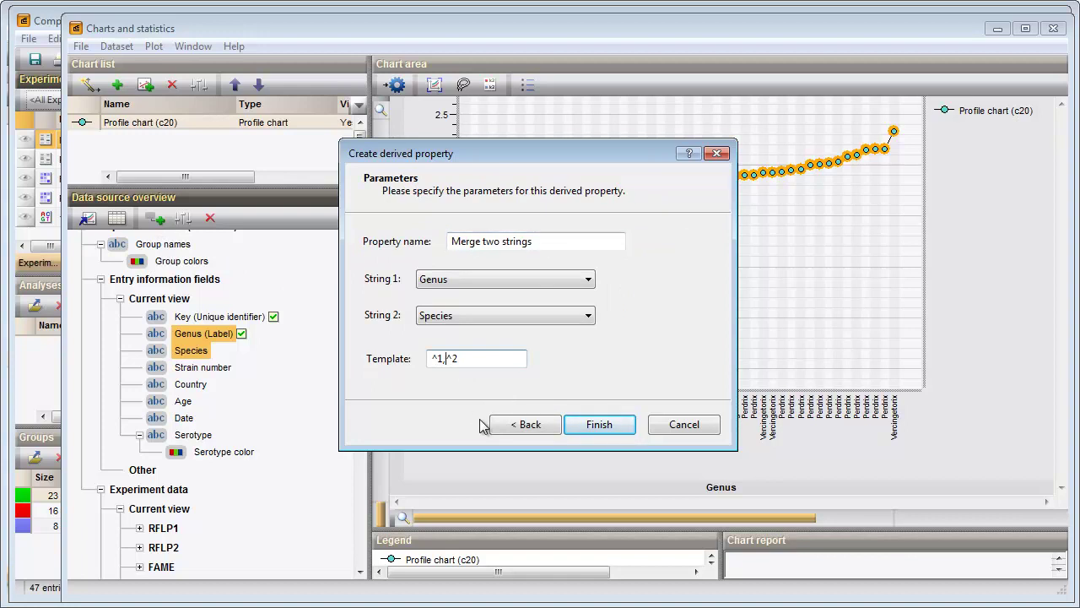
pyautogui.press('BackSpace')
pyautogui.click(597, 424)
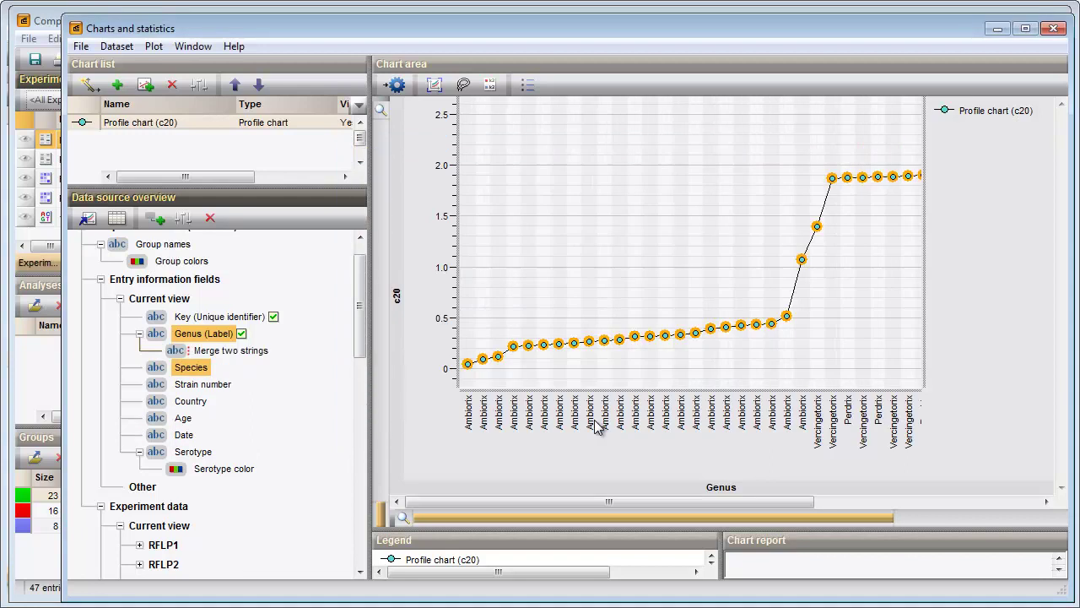
# - Use the merged Genus and Species property as chart label, enlarge the axis label area and compress the chart horizontally
pyautogui.click(232, 351)
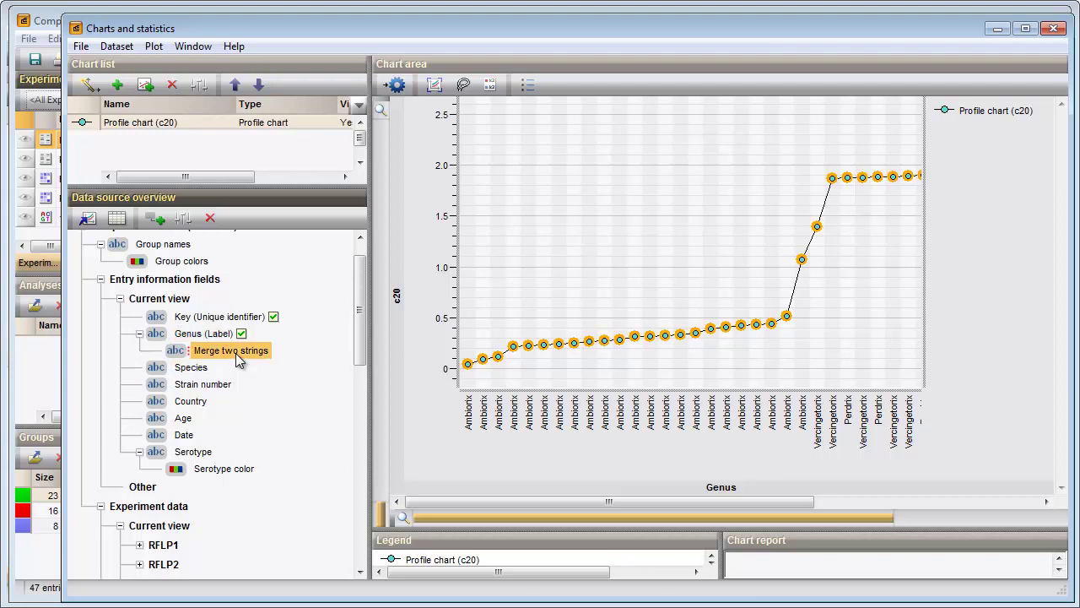
pyautogui.rightClick(236, 352)
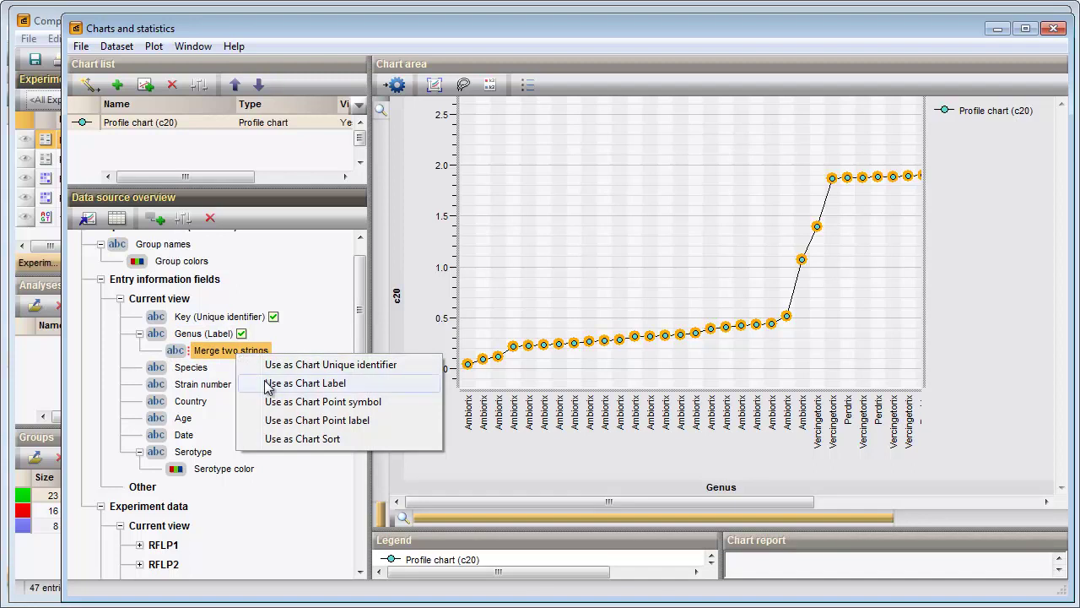
pyautogui.click(264, 382)
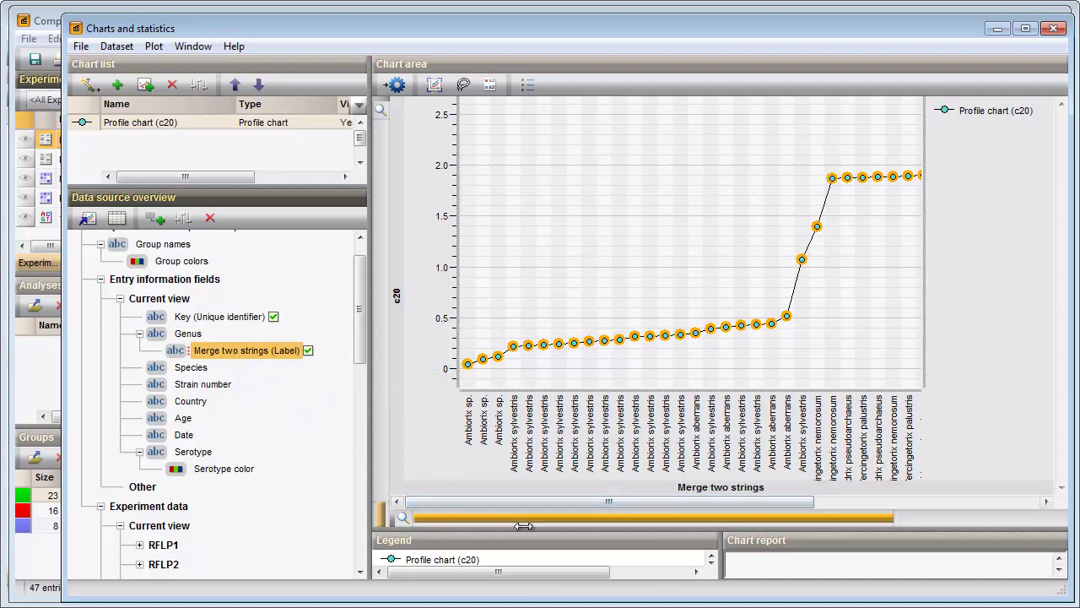
pyautogui.moveTo(526, 533); pyautogui.dragTo(533, 568)
pyautogui.moveTo(612, 392); pyautogui.dragTo(617, 343)
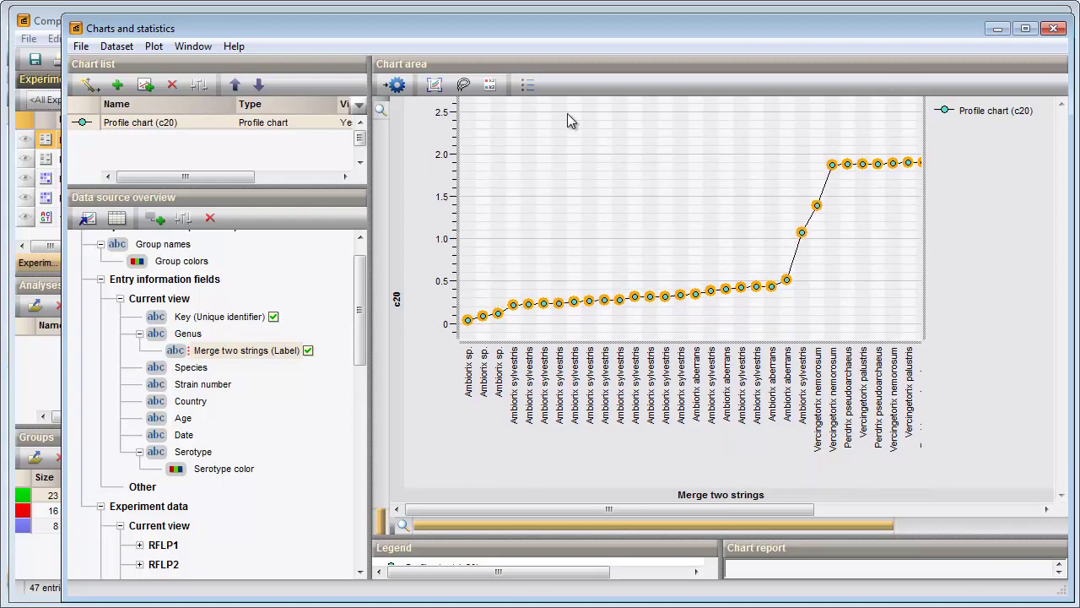
pyautogui.moveTo(892, 522); pyautogui.dragTo(806, 518)
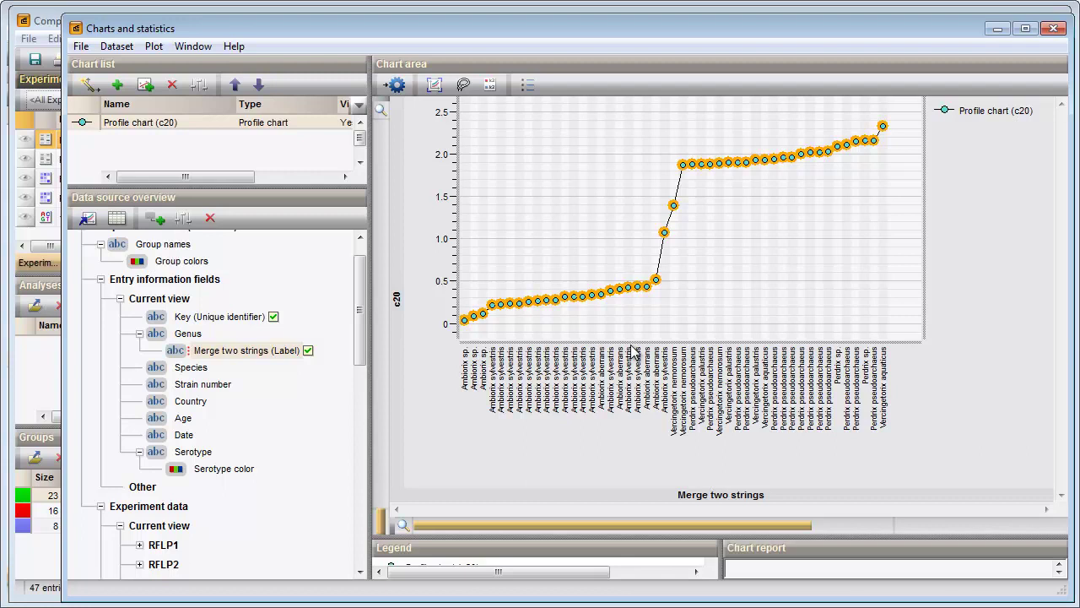
# - Use the Strain number field as the point label of the profile chart
pyautogui.click(190, 390)
pyautogui.rightClick(190, 394)
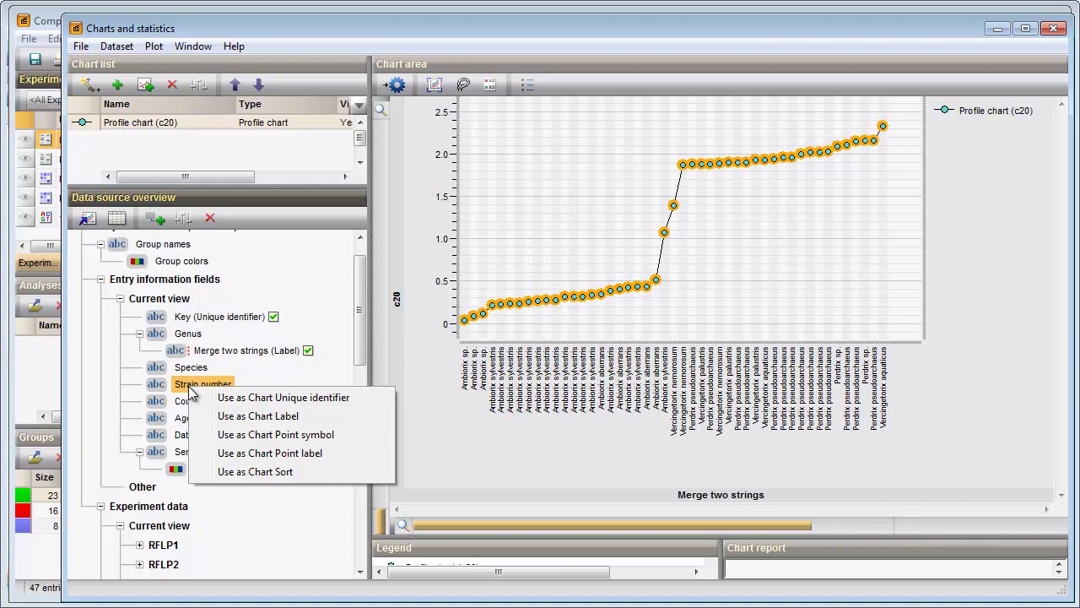
pyautogui.click(239, 453)
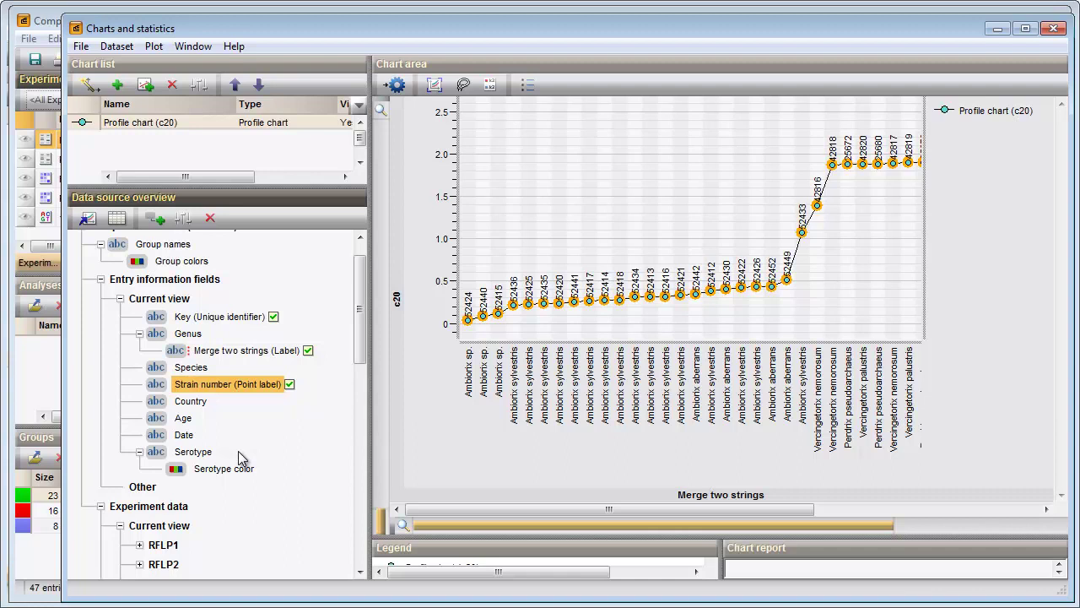
# - Add PhenoTest character c19 as a second value in the profile chart and clear the entry selection
pyautogui.moveTo(359, 309); pyautogui.dragTo(384, 447)
pyautogui.click(222, 459)
pyautogui.rightClick(224, 462)
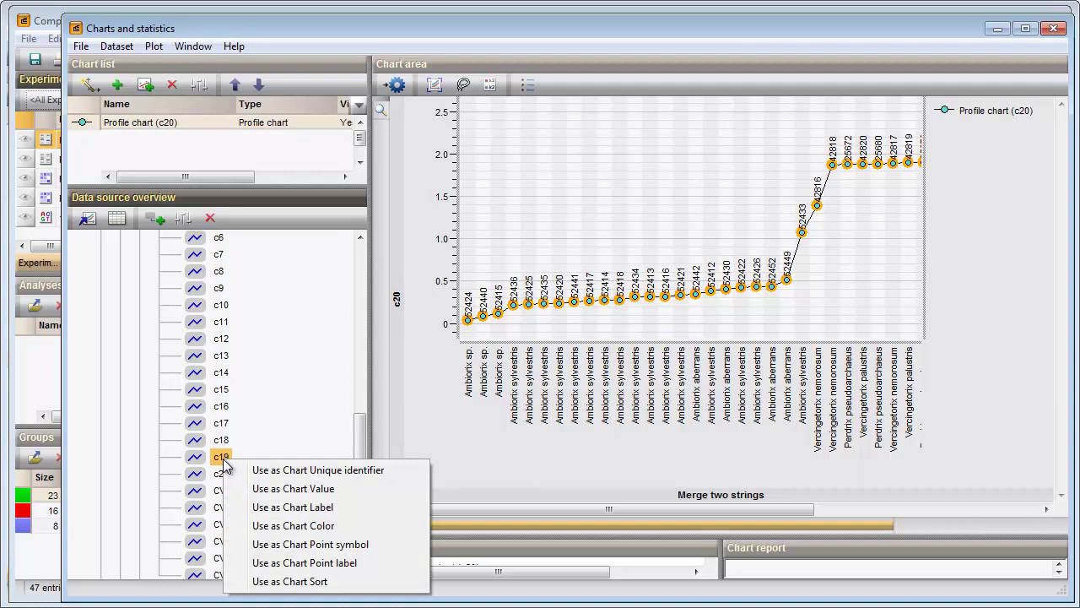
pyautogui.click(258, 490)
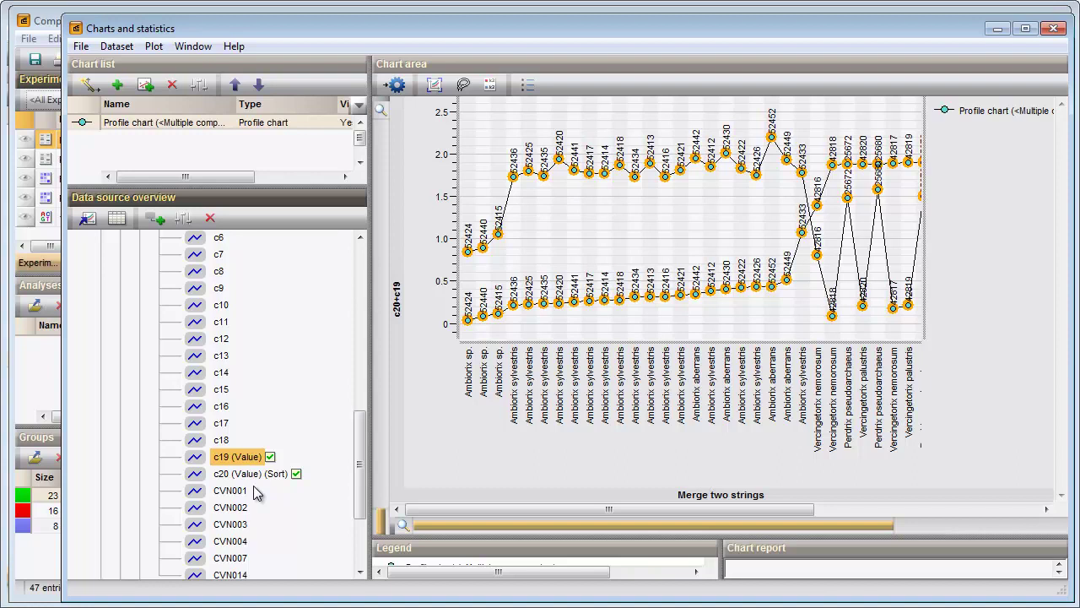
pyautogui.click(438, 372)
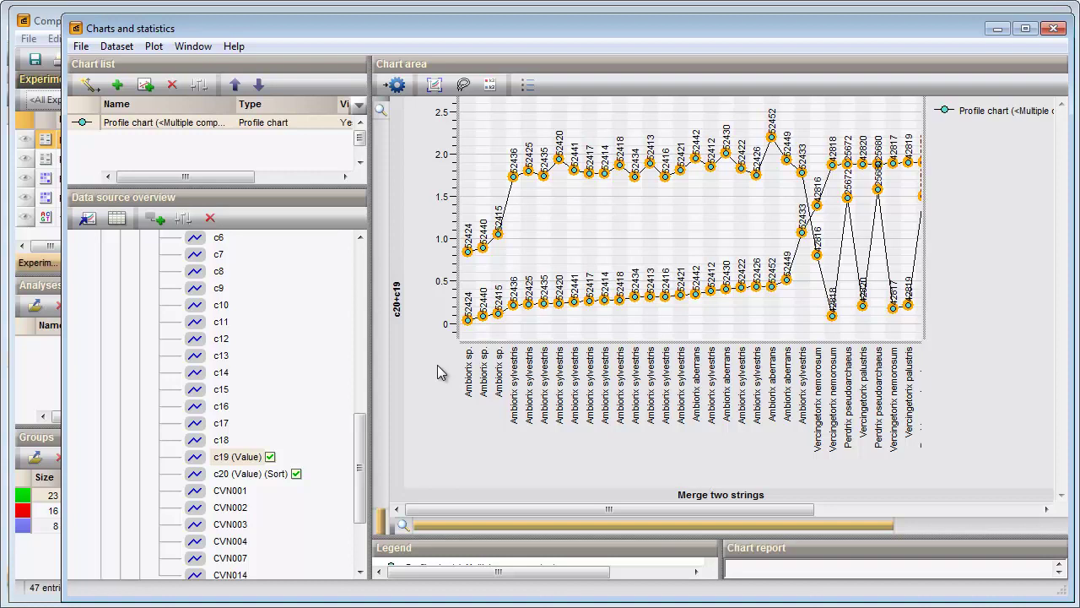
pyautogui.click(438, 367)
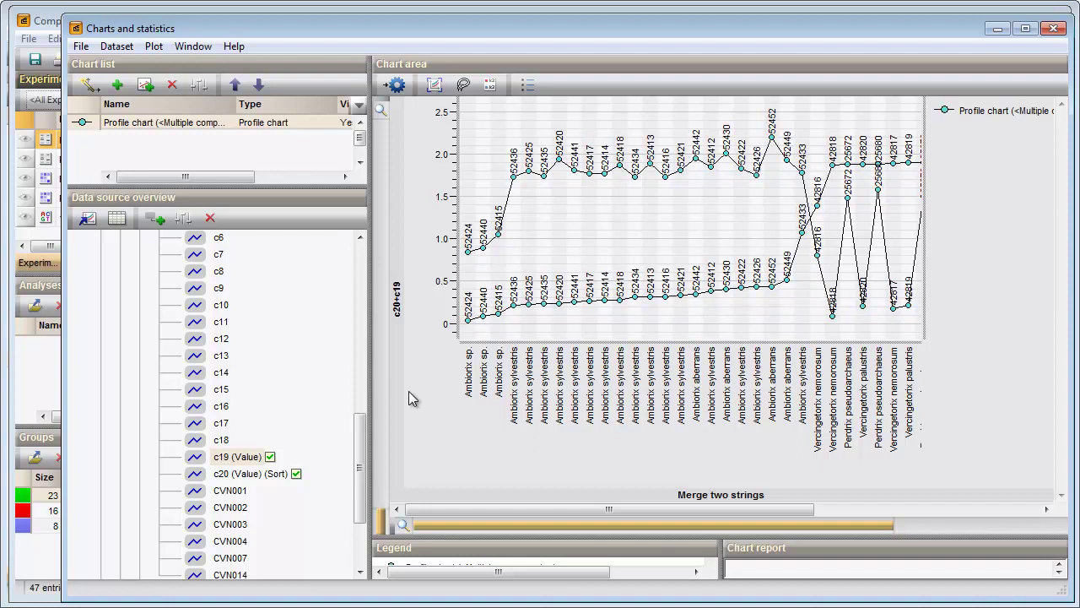
# - Color the profile chart by Group colors and compress it horizontally to fit all entries
pyautogui.moveTo(359, 439); pyautogui.dragTo(361, 291)
pyautogui.click(184, 293)
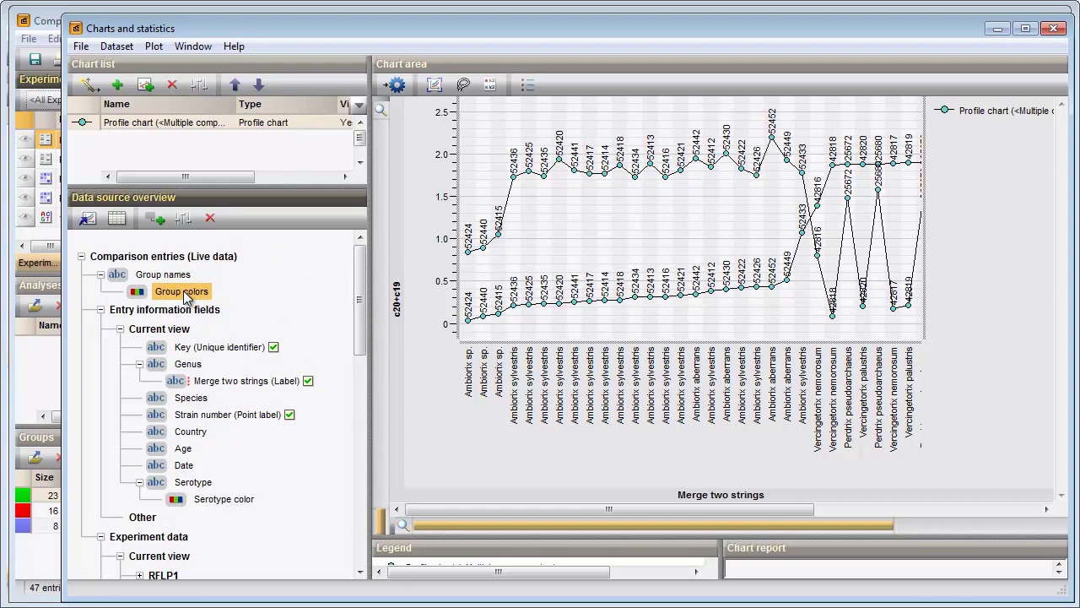
pyautogui.rightClick(186, 297)
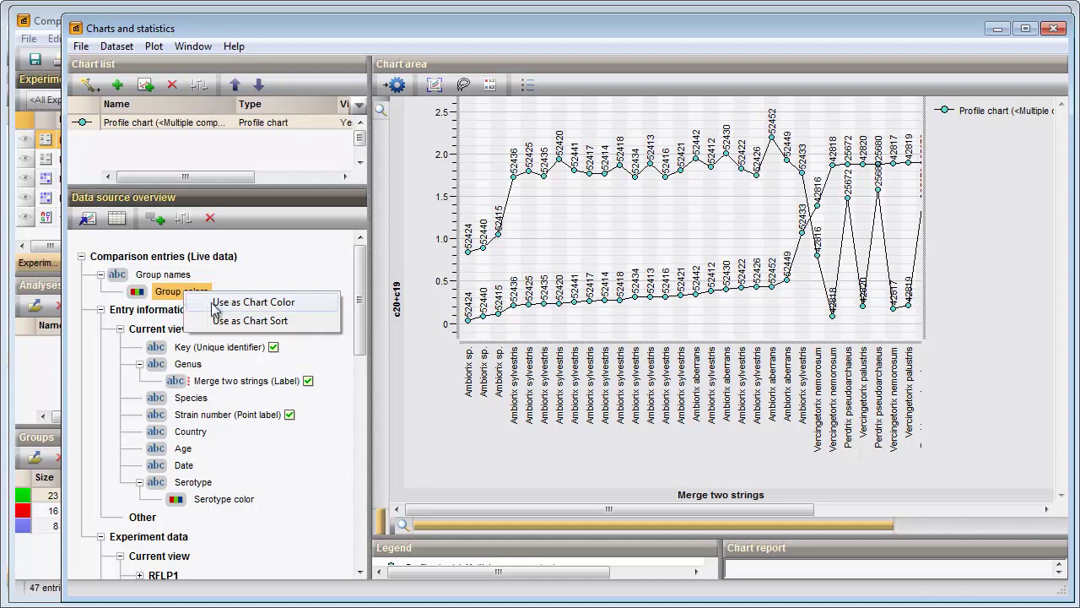
pyautogui.click(213, 305)
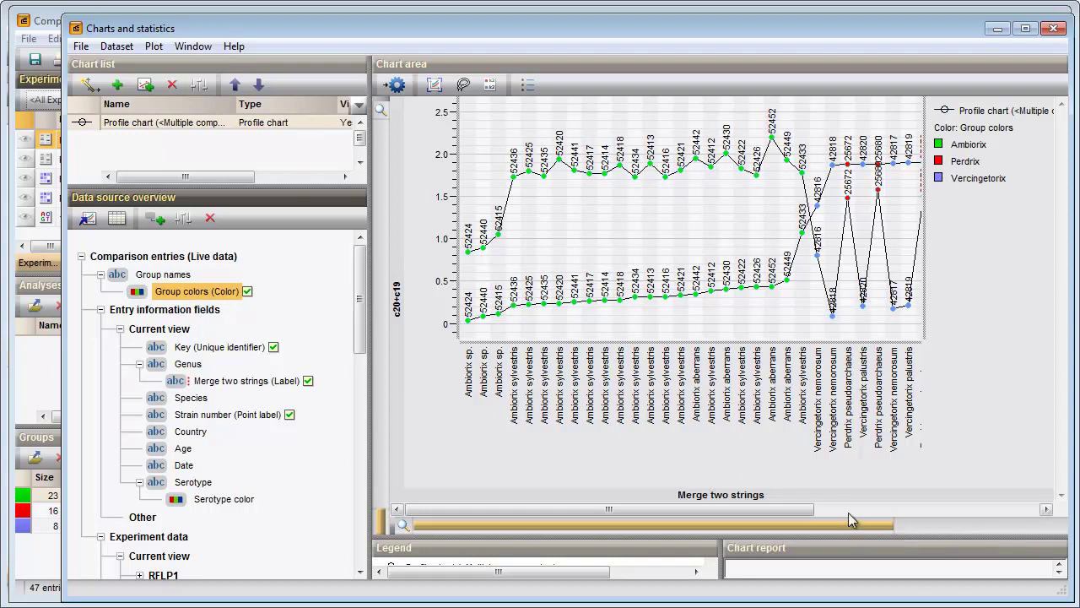
pyautogui.moveTo(892, 525); pyautogui.dragTo(798, 528)
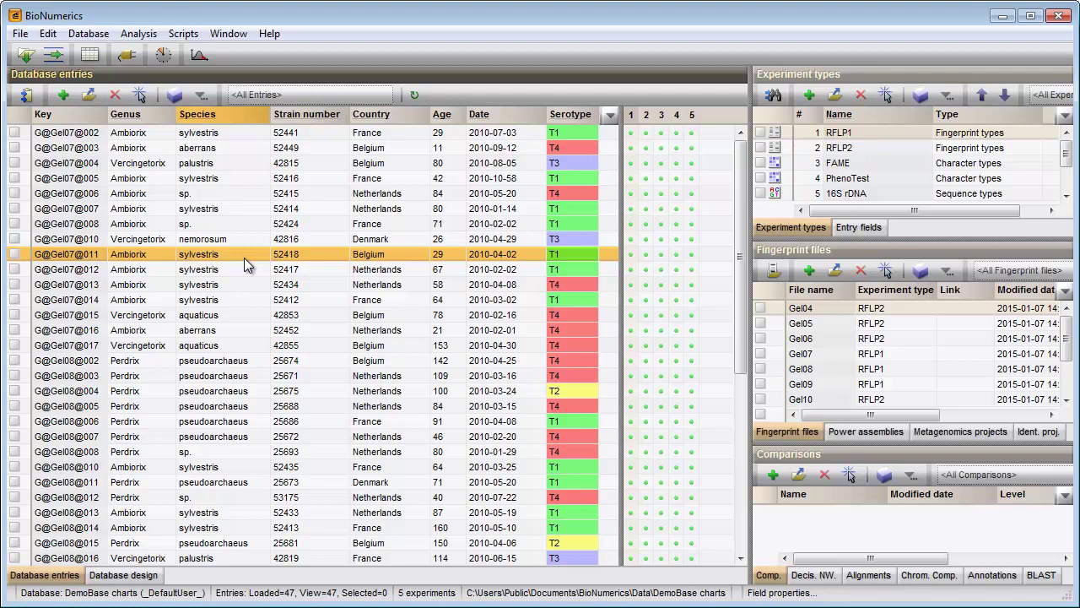
# - Select all entries in the database and create a new comparison from them
pyautogui.hotkey('ctrl', 'a')
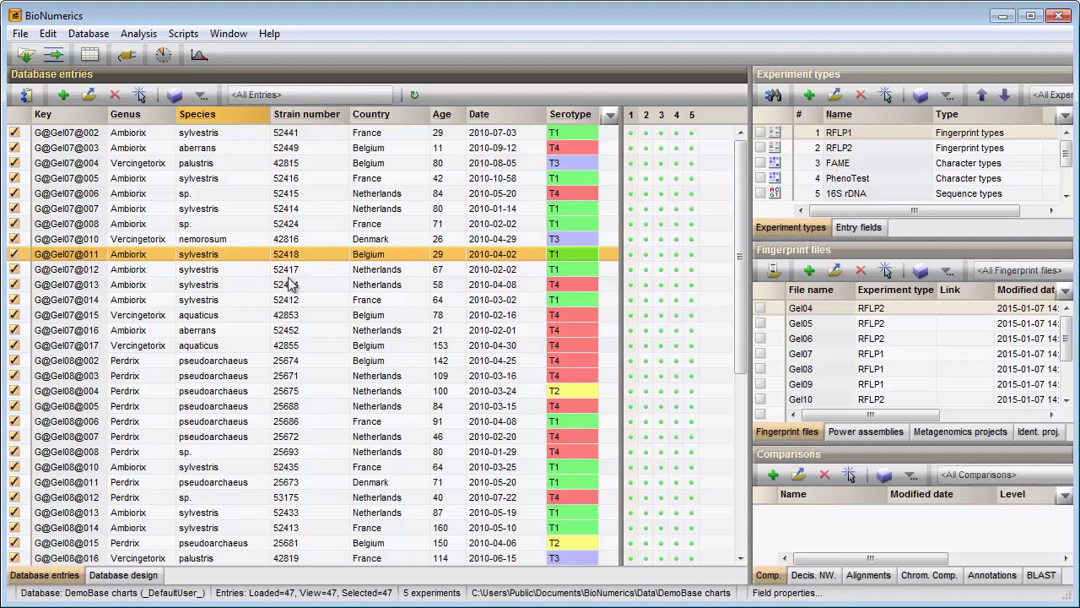
pyautogui.click(774, 475)
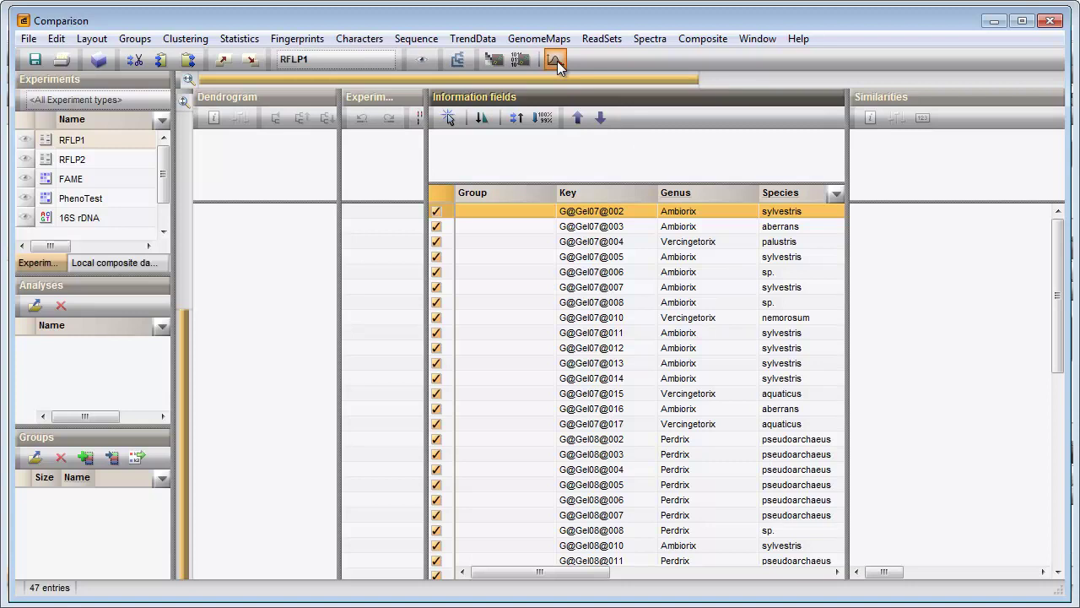
# - Start a new scatter chart that uses the comparison entries as its data source
pyautogui.click(555, 60)
pyautogui.click(564, 87)
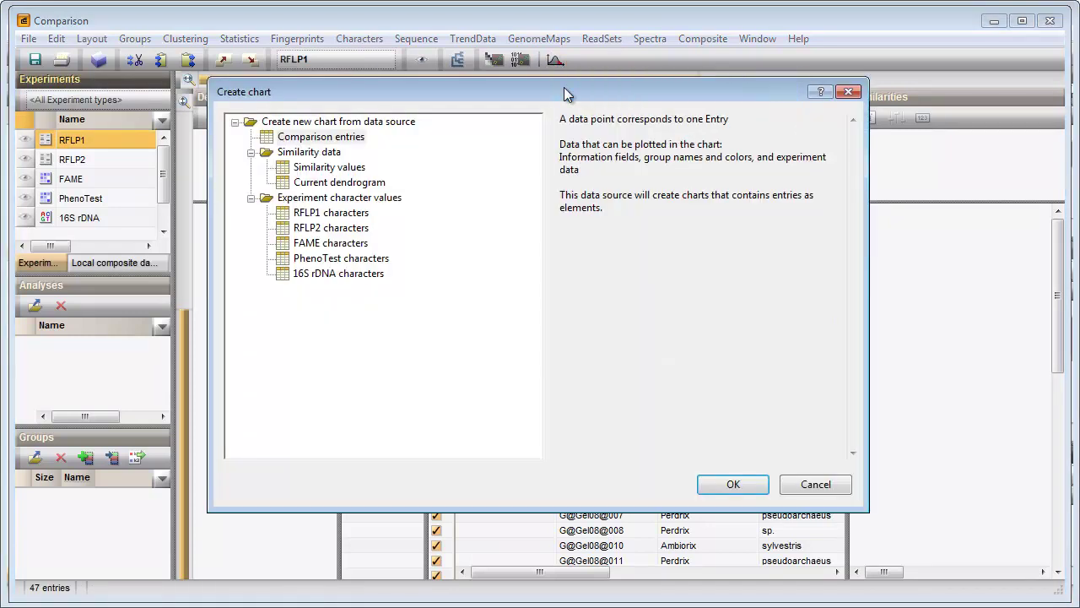
pyautogui.click(291, 140)
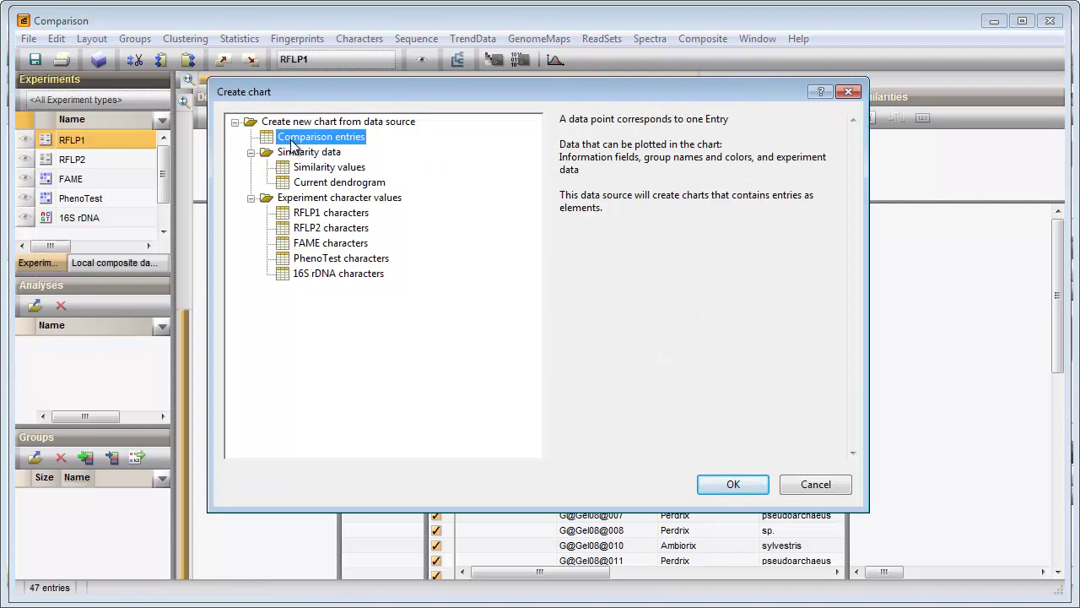
pyautogui.click(730, 484)
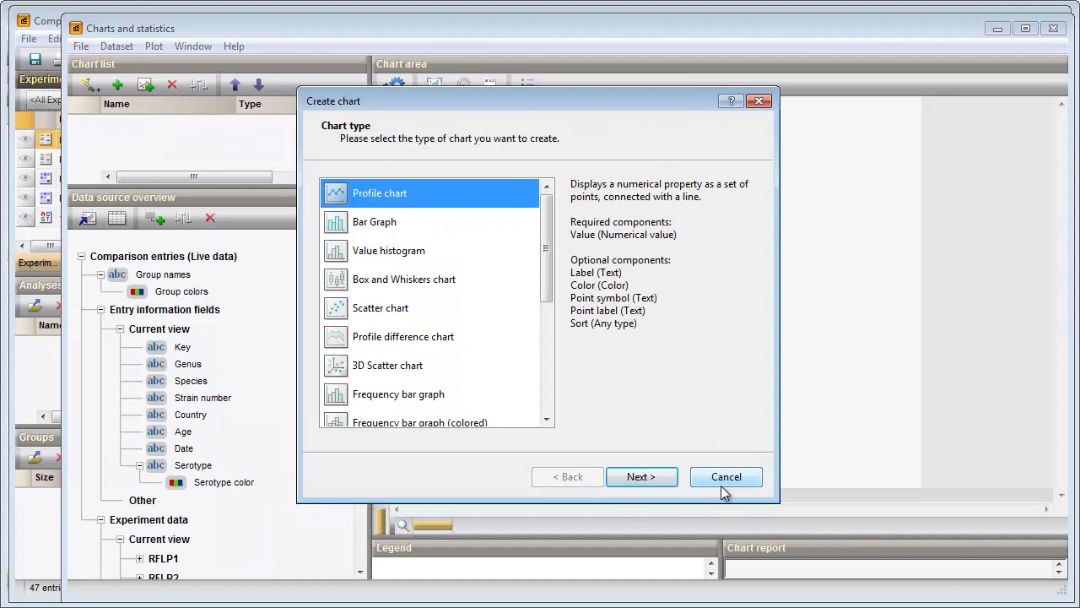
pyautogui.click(388, 313)
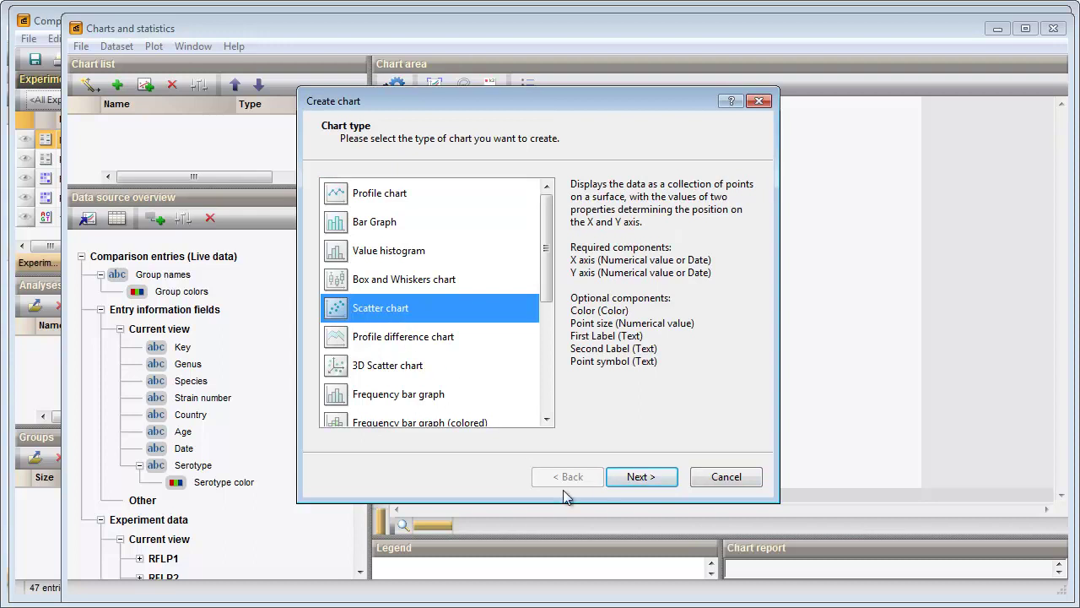
pyautogui.click(633, 481)
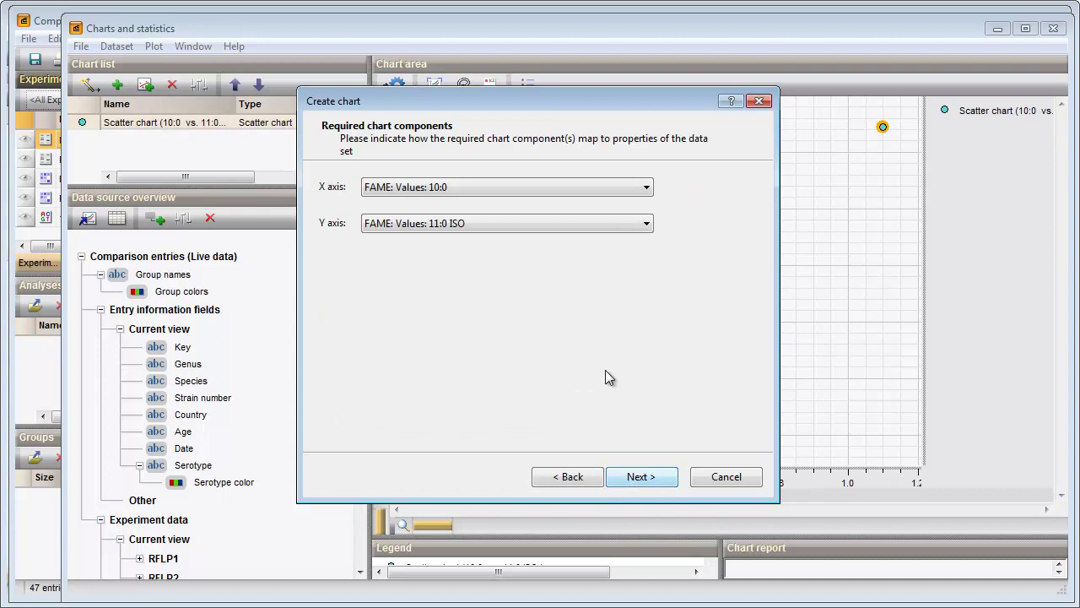
# - Plot PhenoTest value c19 on the X axis against c20 on the Y axis and create the scatter chart without optional components
pyautogui.click(556, 180)
pyautogui.scroll(-3, 571, 228)
pyautogui.scroll(-15, 571, 228)
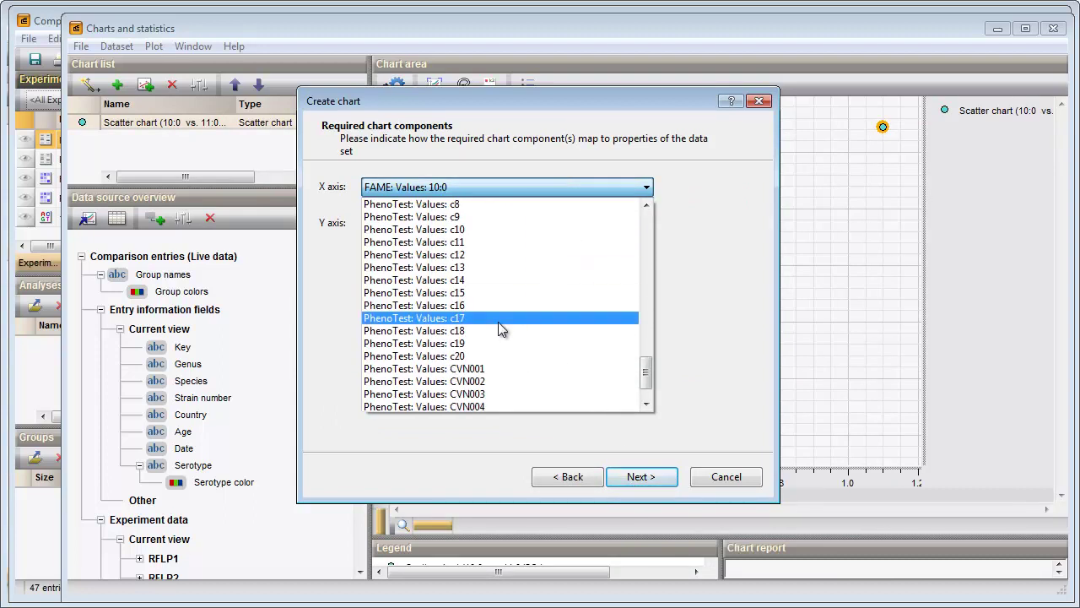
pyautogui.click(485, 343)
pyautogui.click(557, 222)
pyautogui.moveTo(646, 267); pyautogui.dragTo(657, 420)
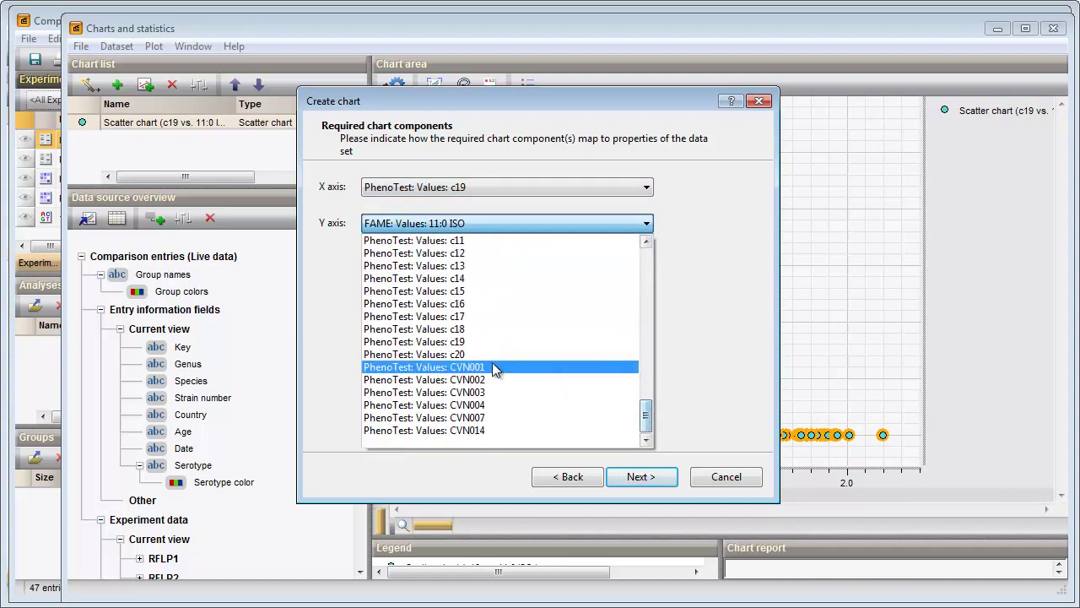
pyautogui.click(540, 364)
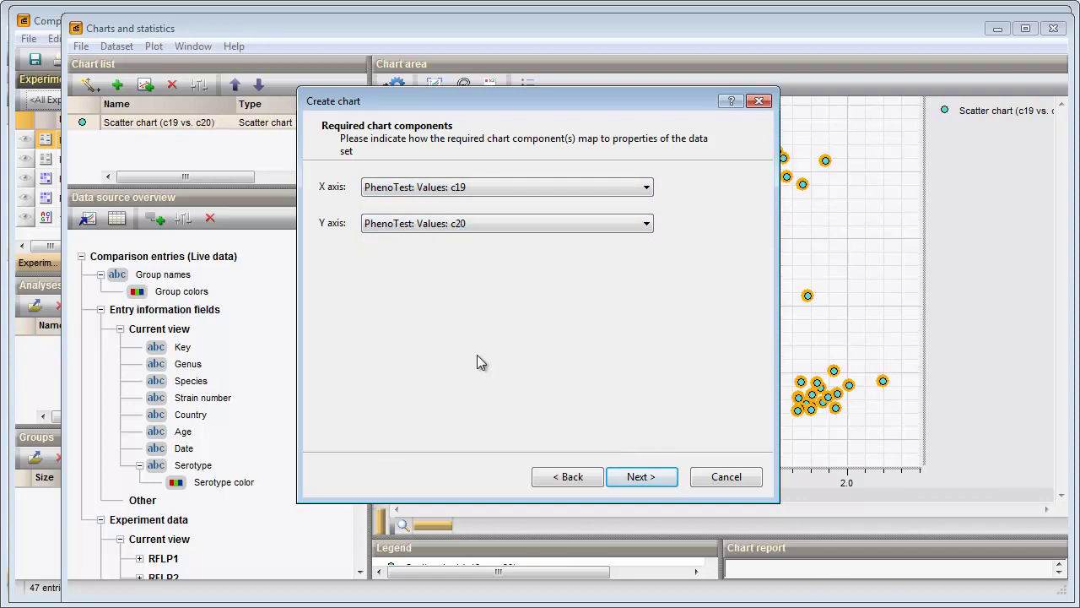
pyautogui.click(641, 476)
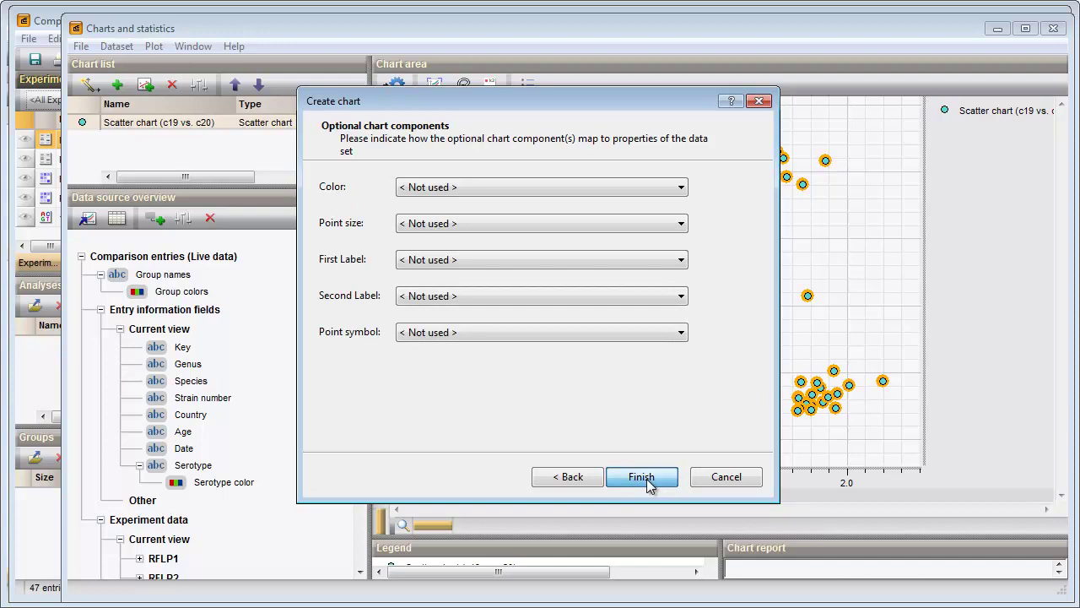
pyautogui.click(642, 477)
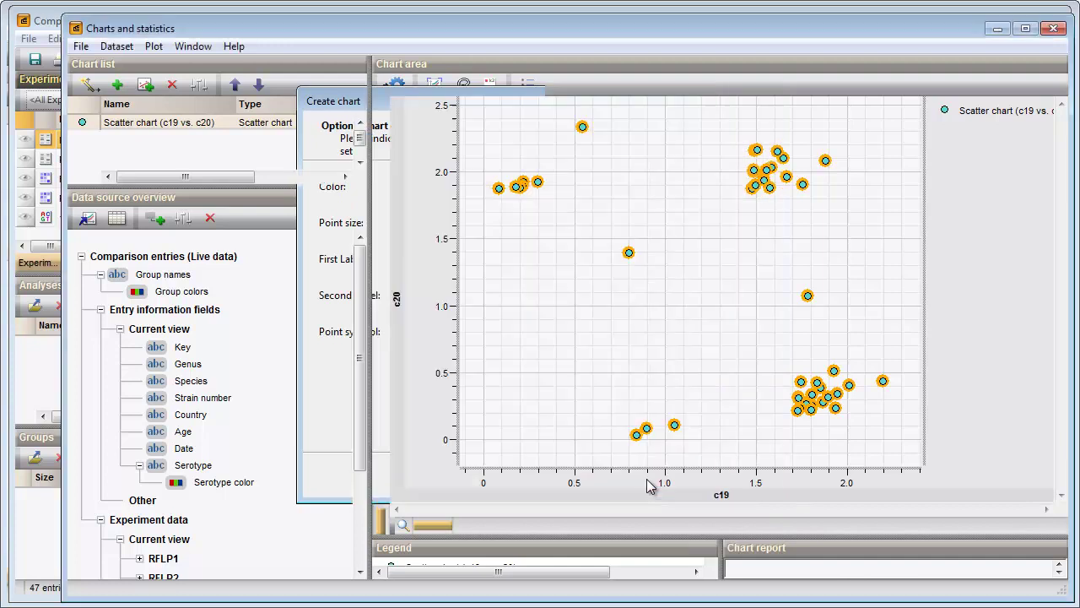
# - Clear the entry selection in the scatter chart, then view one data point's entry details and close them
pyautogui.click(621, 365)
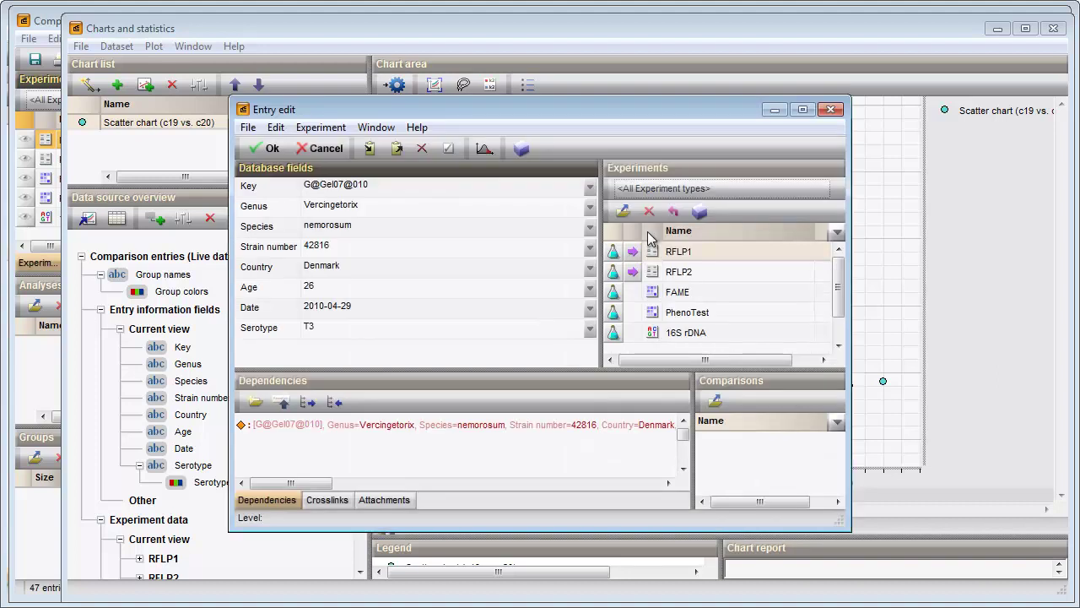
pyautogui.click(831, 109)
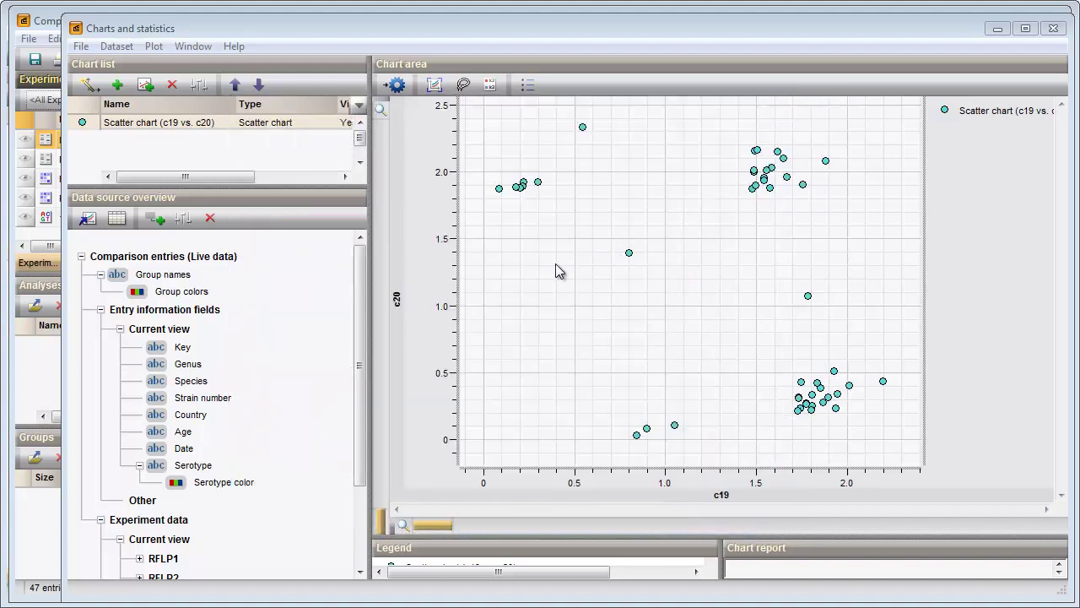